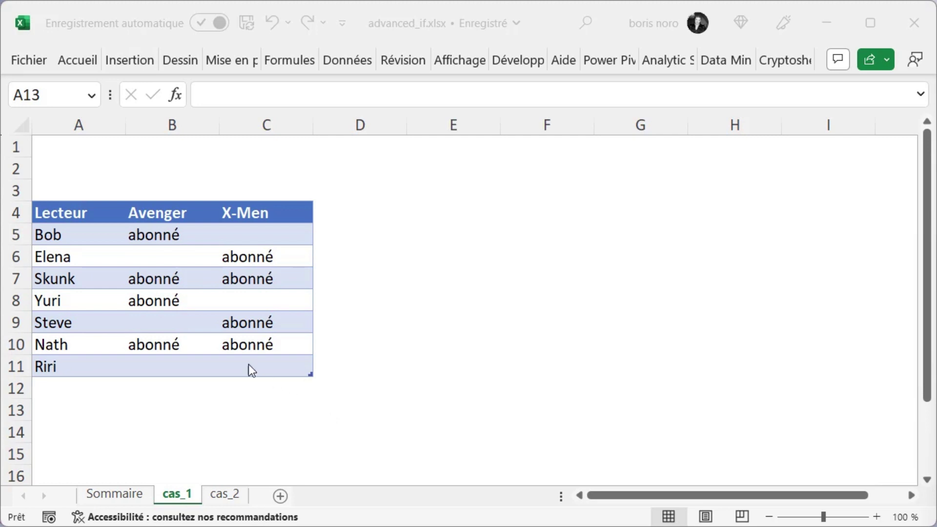
Load the subscriber table on sheet cas_1 into Power Query
left_click(154, 256)
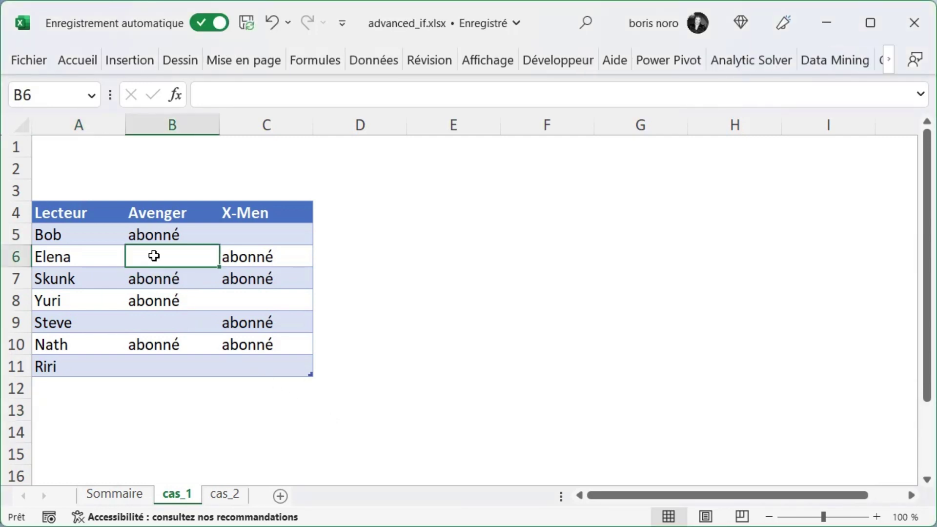
left_click(386, 64)
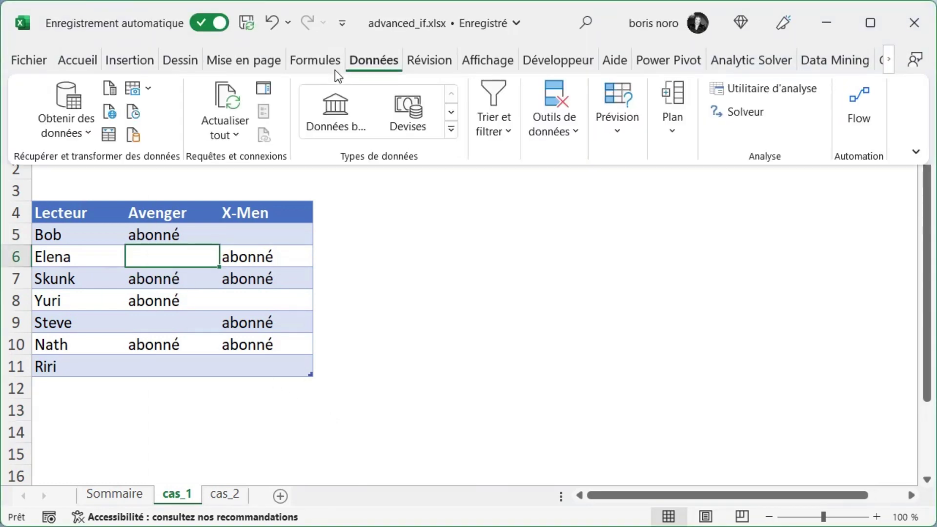
left_click(109, 142)
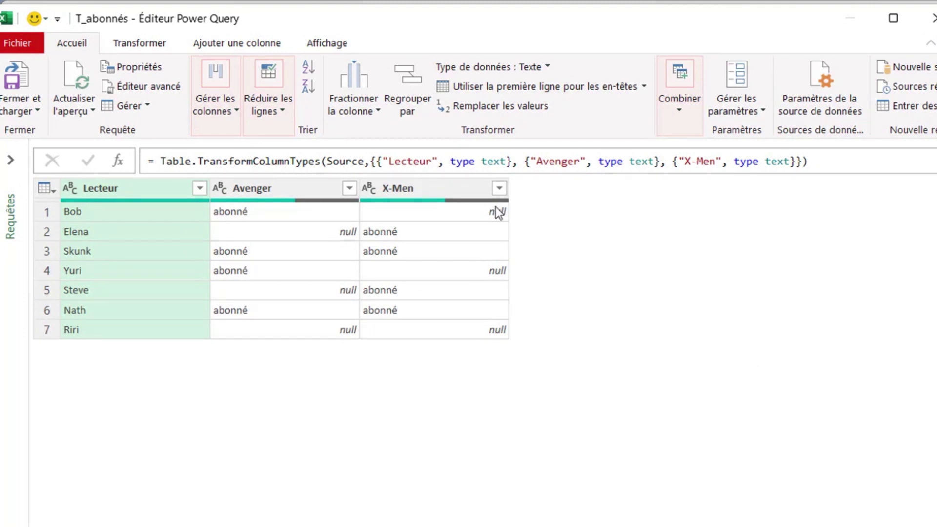
left_click(249, 48)
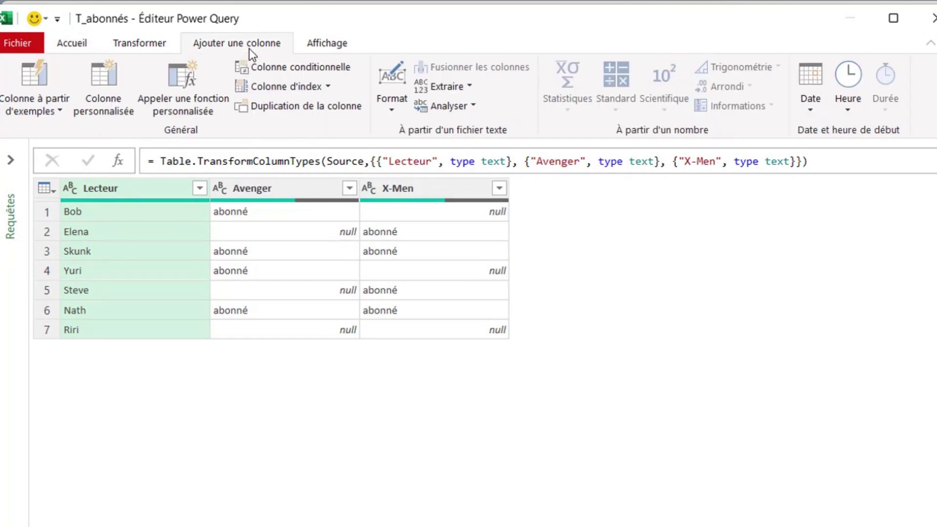
left_click(271, 69)
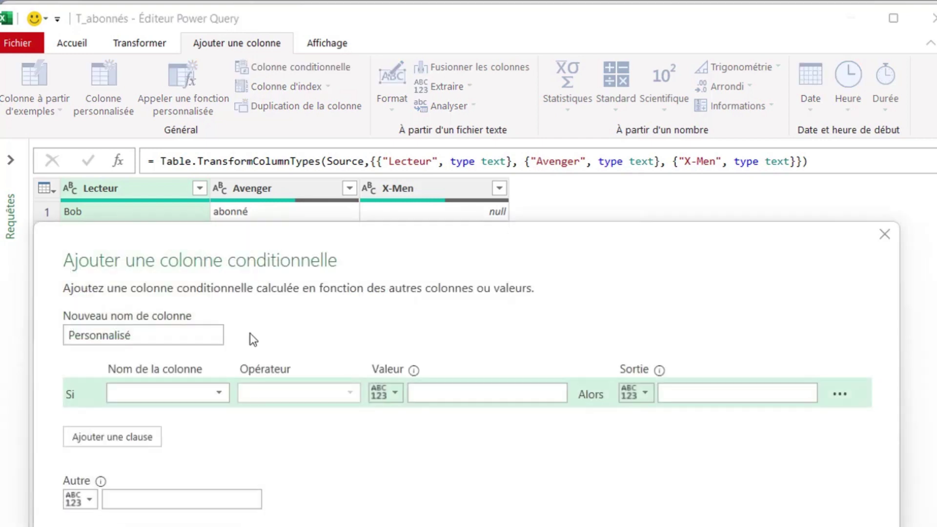
left_click(216, 393)
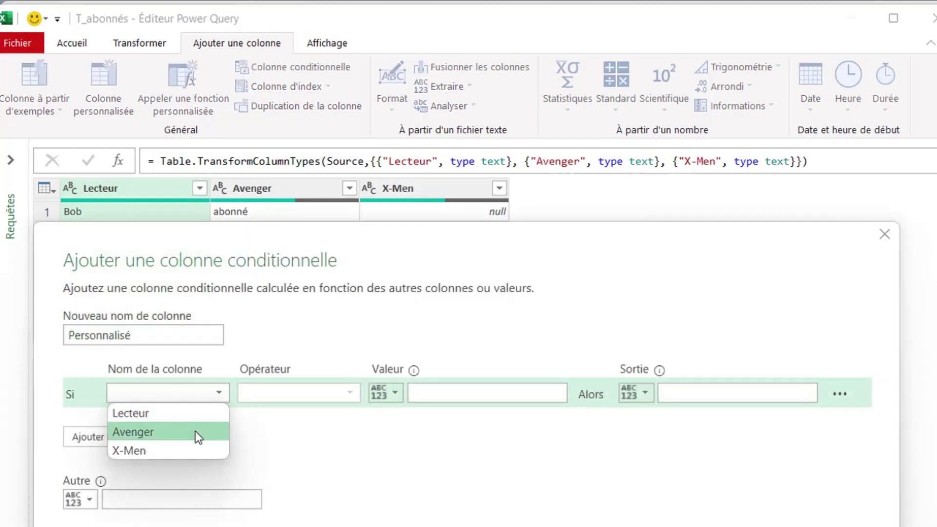
left_click(197, 432)
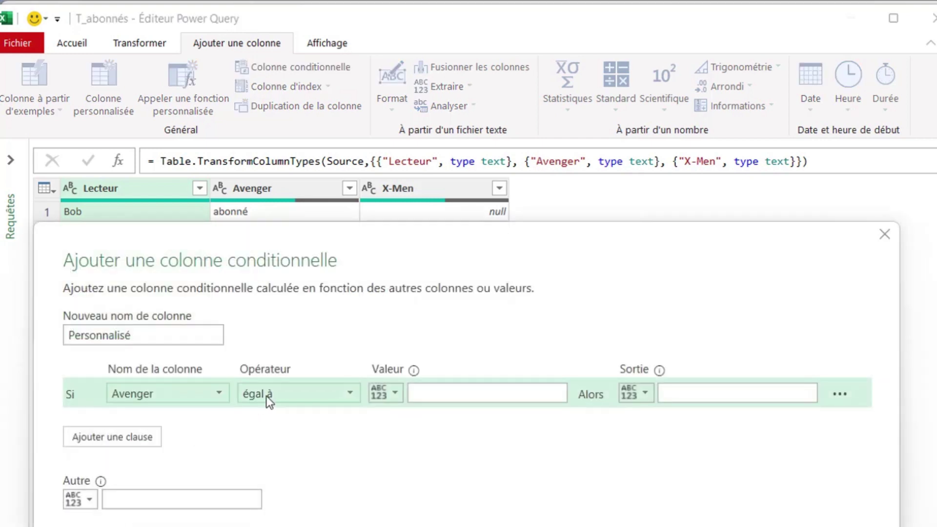
left_click(430, 398)
type("abonné")
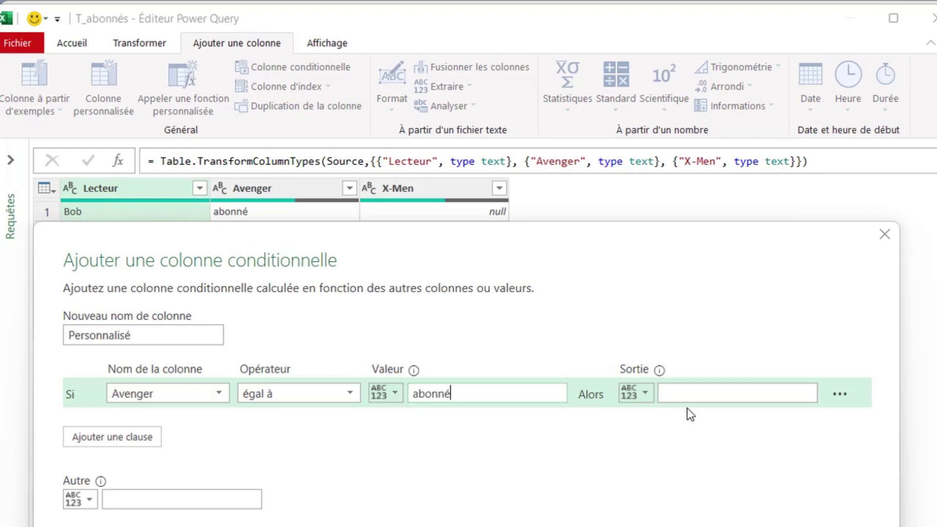
left_click(697, 398)
type("abonné avenger")
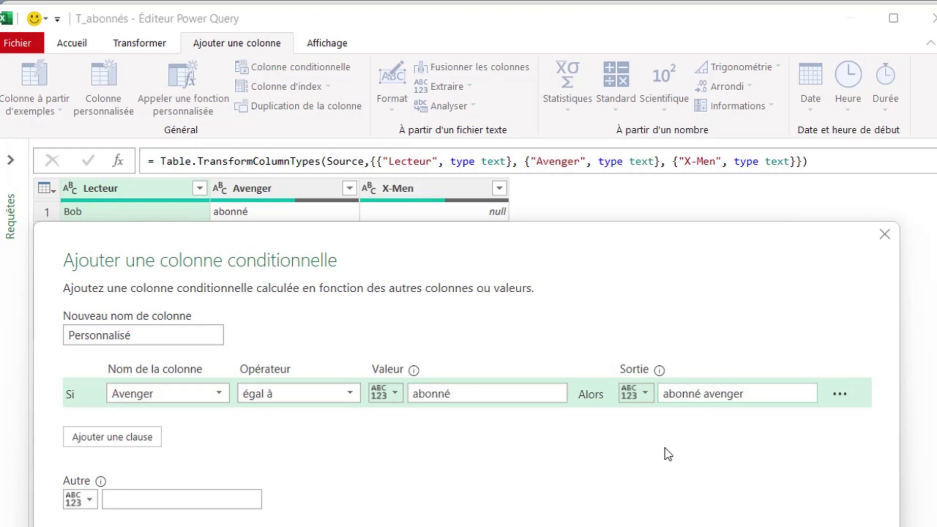
left_click(131, 437)
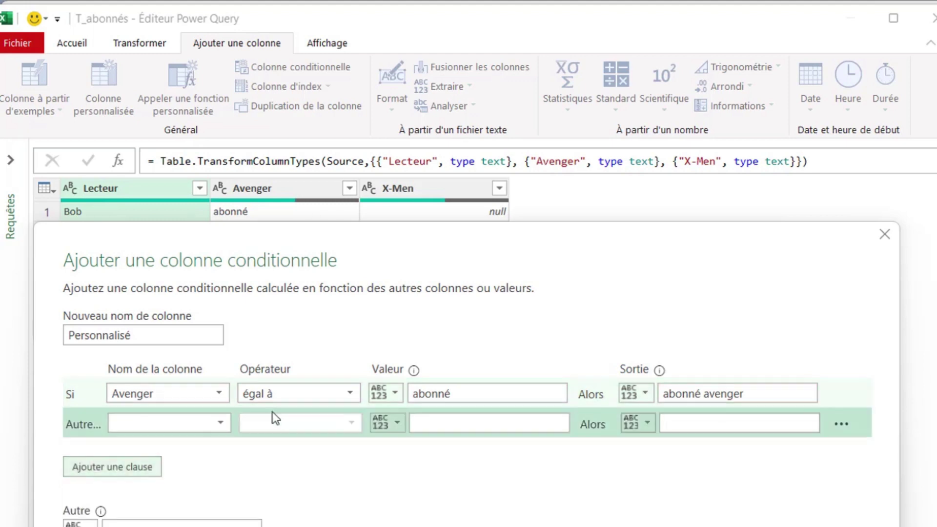
left_click(230, 409)
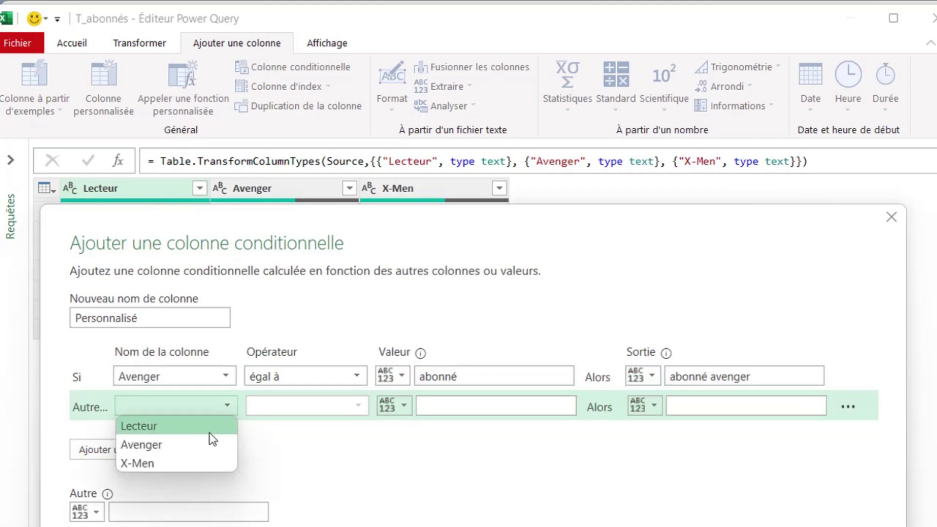
left_click(190, 464)
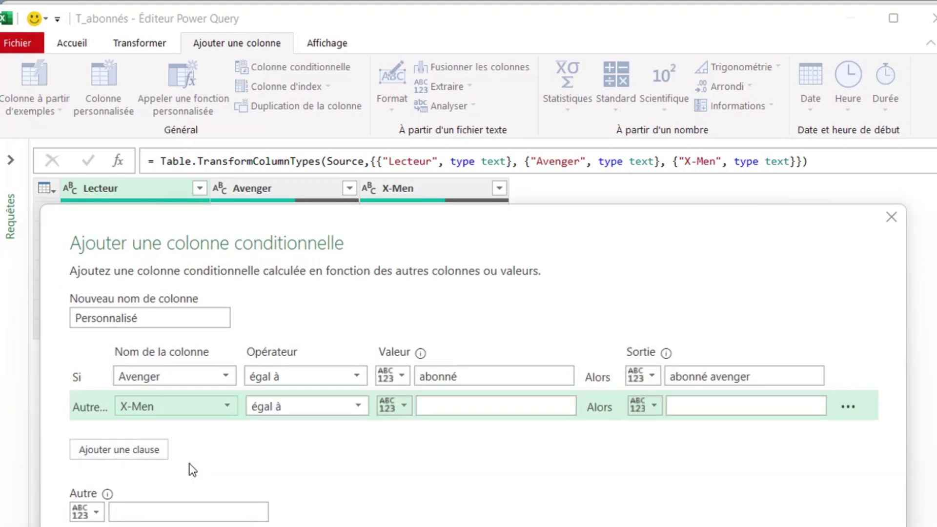
left_click(442, 407)
type("abonné")
left_click(692, 412)
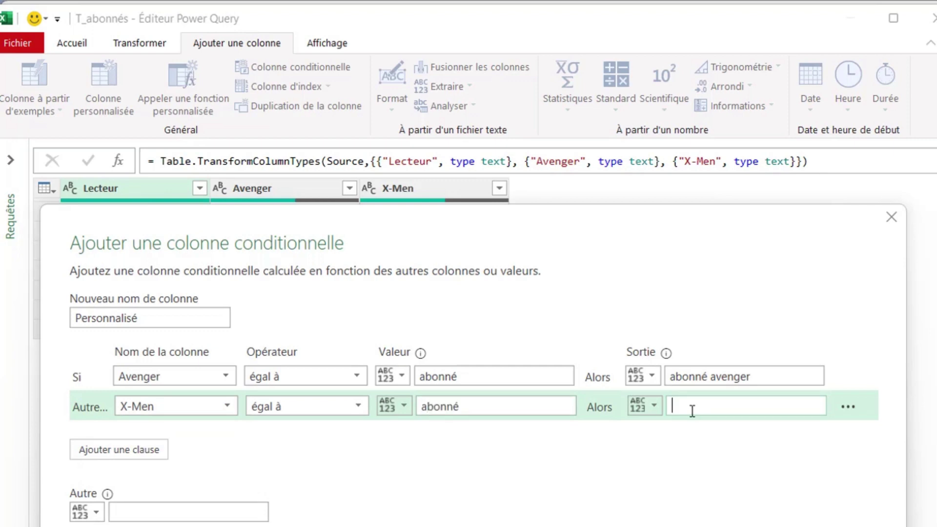
type("abonné X-men")
left_click_drag(482, 236, 498, 142)
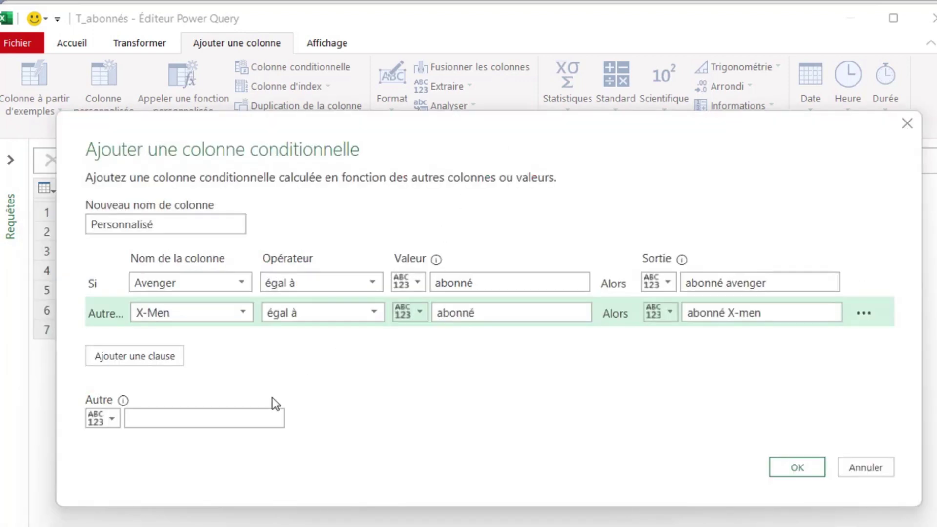
left_click(201, 420)
left_click_drag(431, 142, 403, 390)
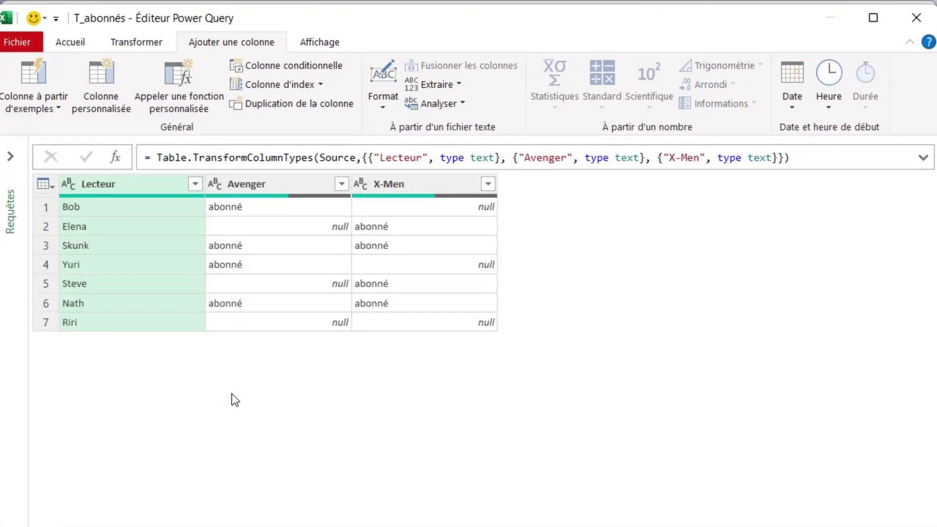
Start a custom column named "Type Abonnement"
left_click(108, 111)
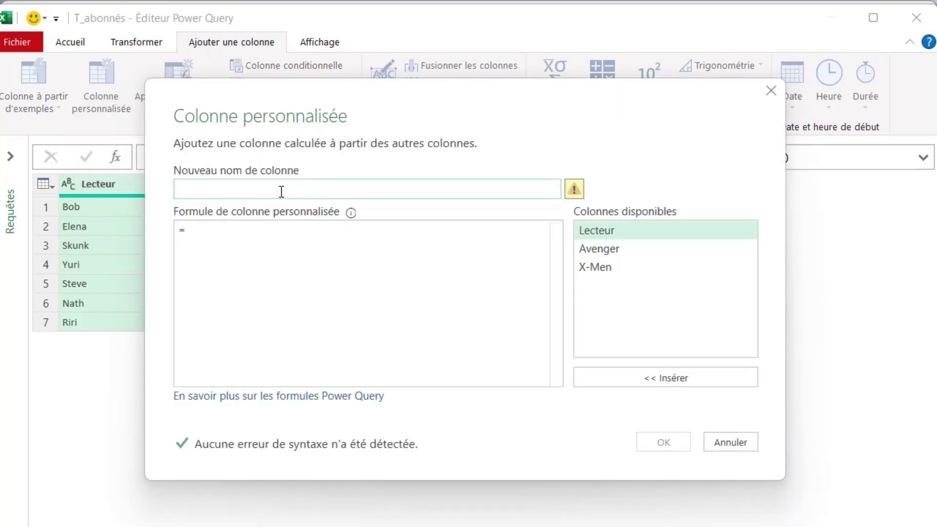
type("Type Abonnement")
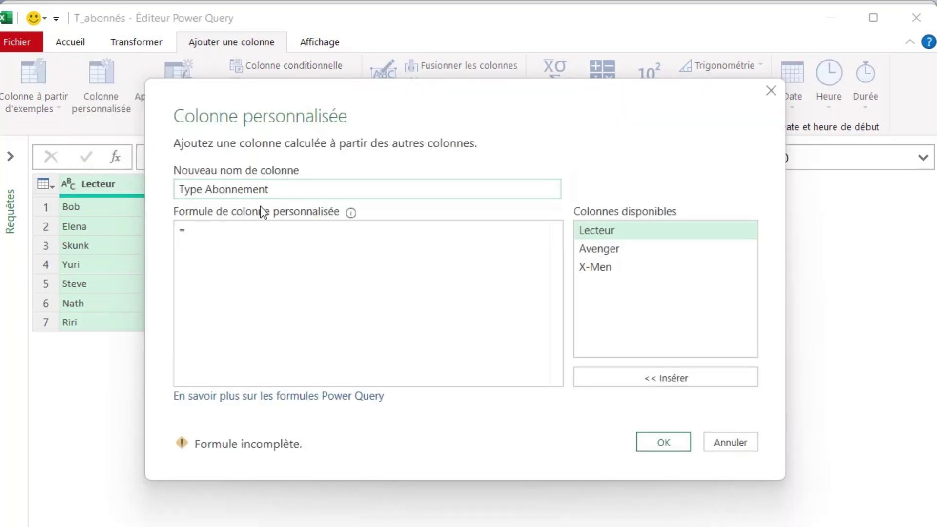
left_click(229, 226)
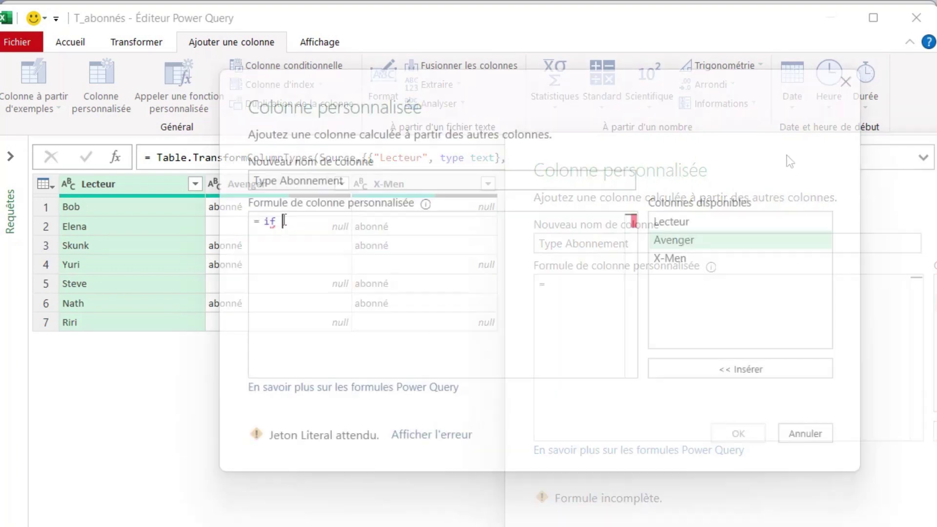
Write the first formula condition: if [Avenger] <> null and [#"X-Men"] <> null, then "all access"
double_click(675, 241)
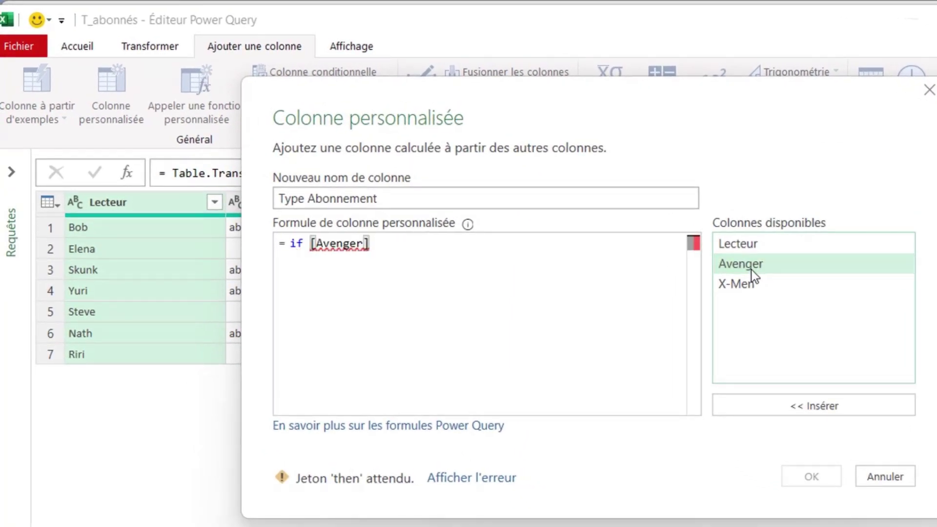
type("<> null and")
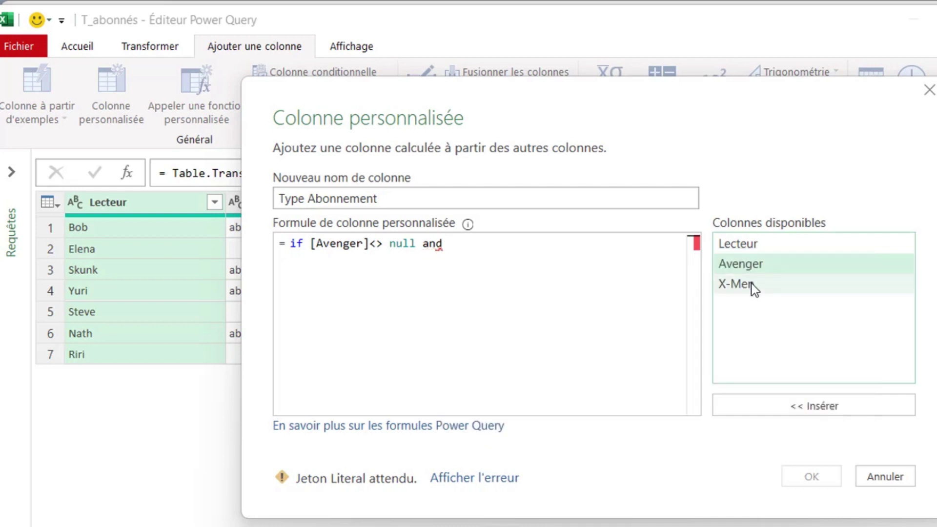
double_click(752, 283)
type("<> ")
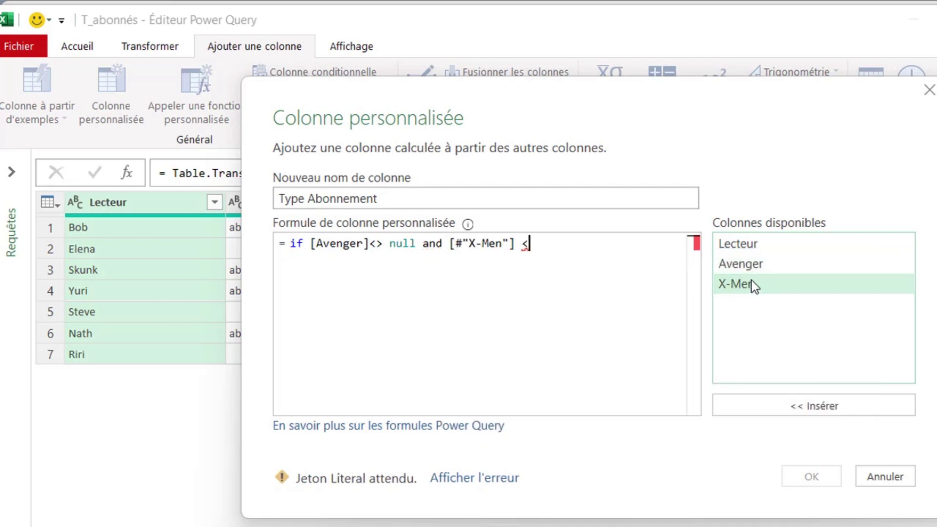
type("null")
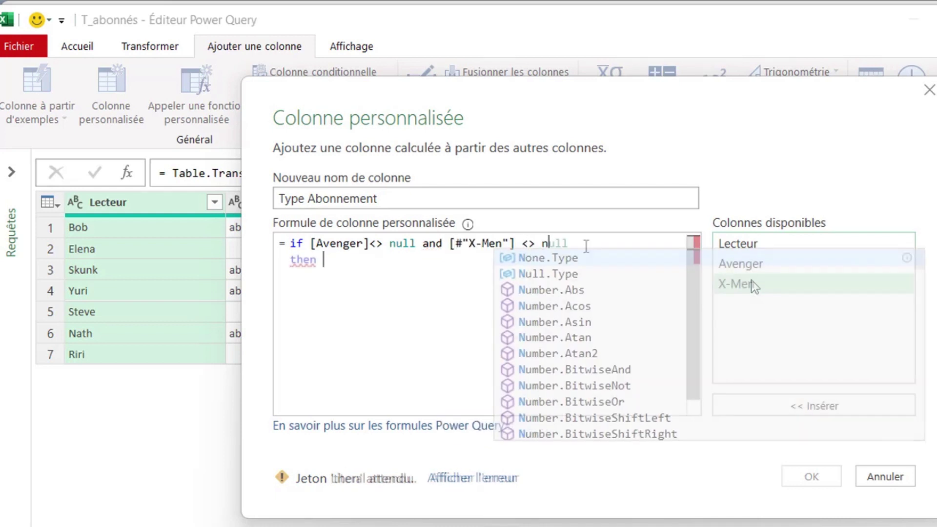
key("Return")
type("then \"all a")
type("ccess\"")
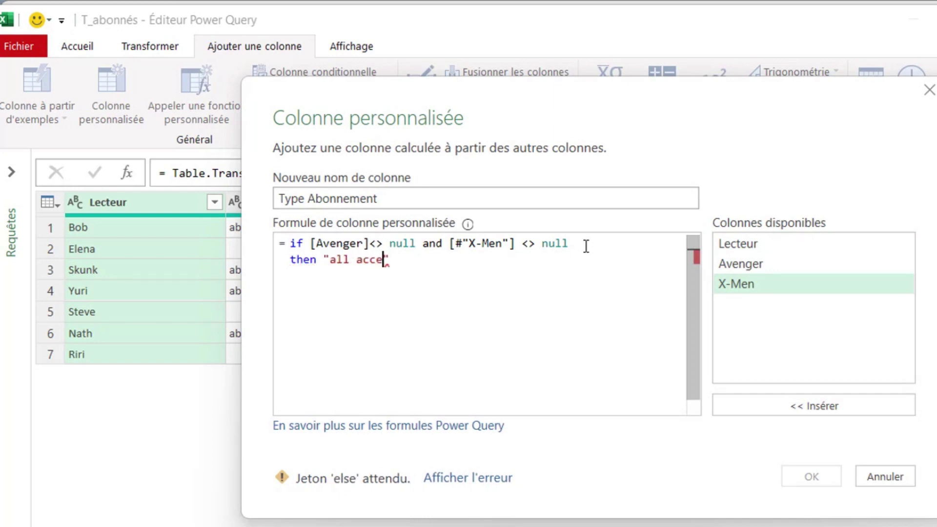
Add a second condition to the formula: else if [Avenger] <> null then "abonné Avenger"
key("Return")
type("else if")
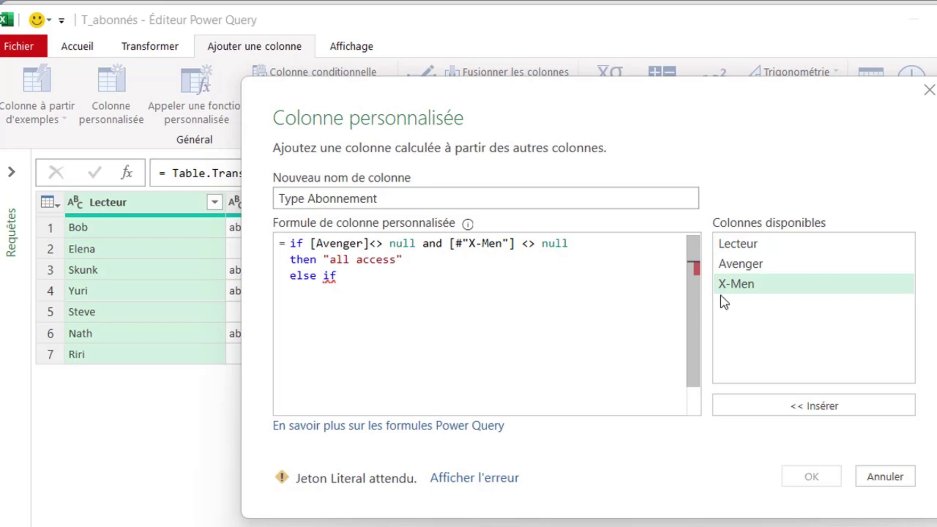
double_click(732, 264)
type("<> null")
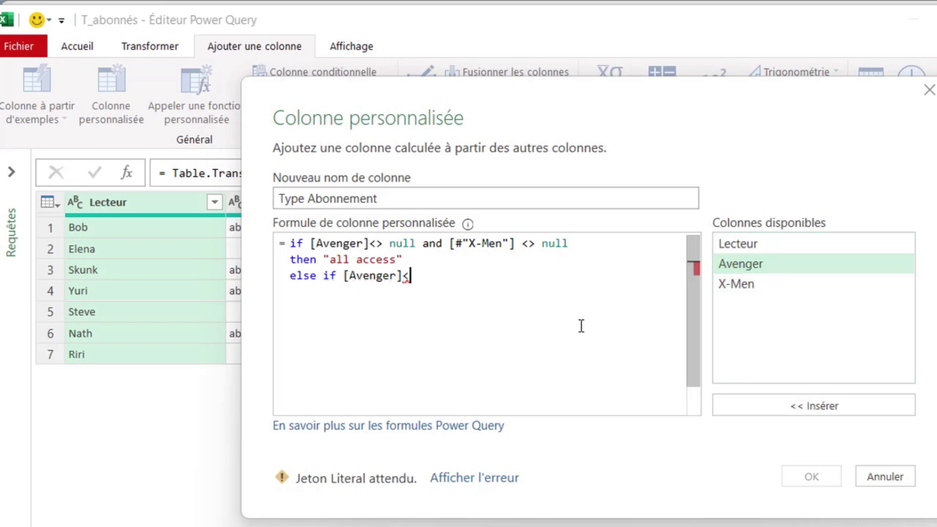
key("Return")
type("then \"abonné Avenger\"")
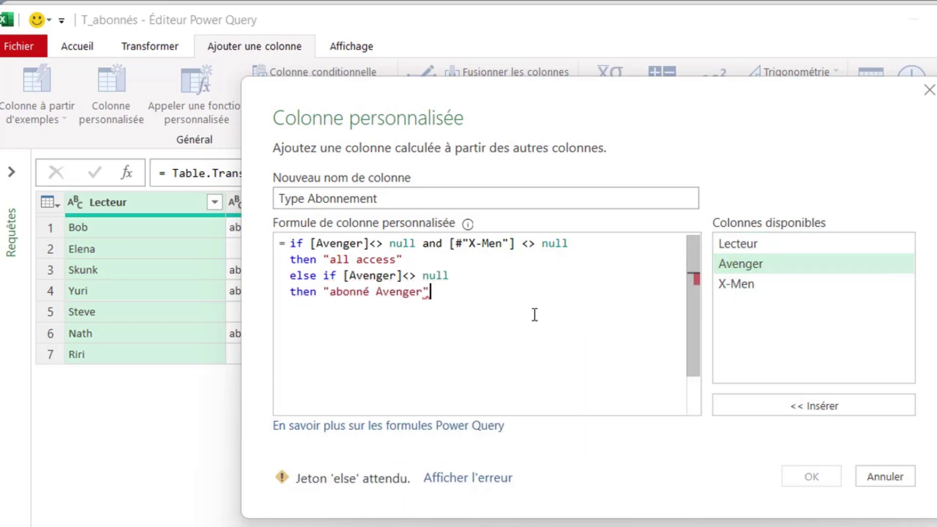
Add a third condition to the formula: else if [#"X-Men"] <> null then "abonné X-Men"
key("Return")
type("else if")
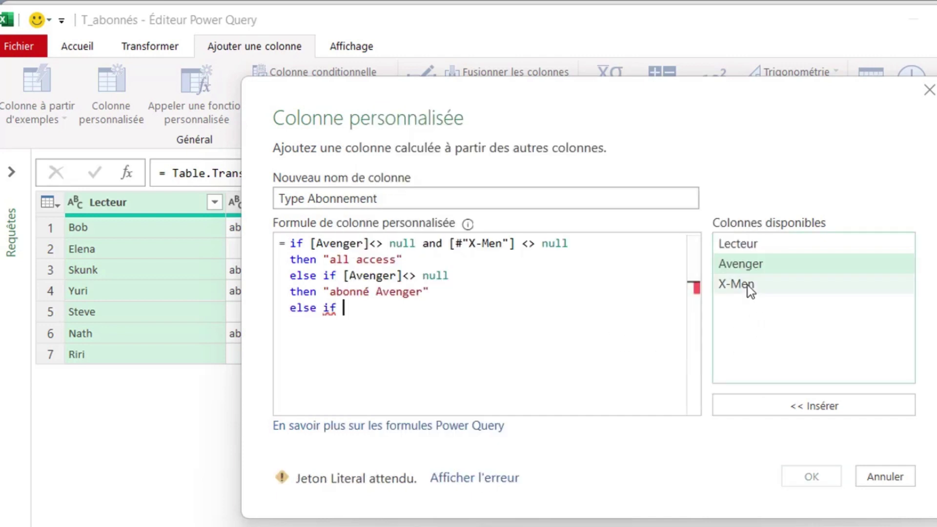
double_click(747, 290)
type("<> null")
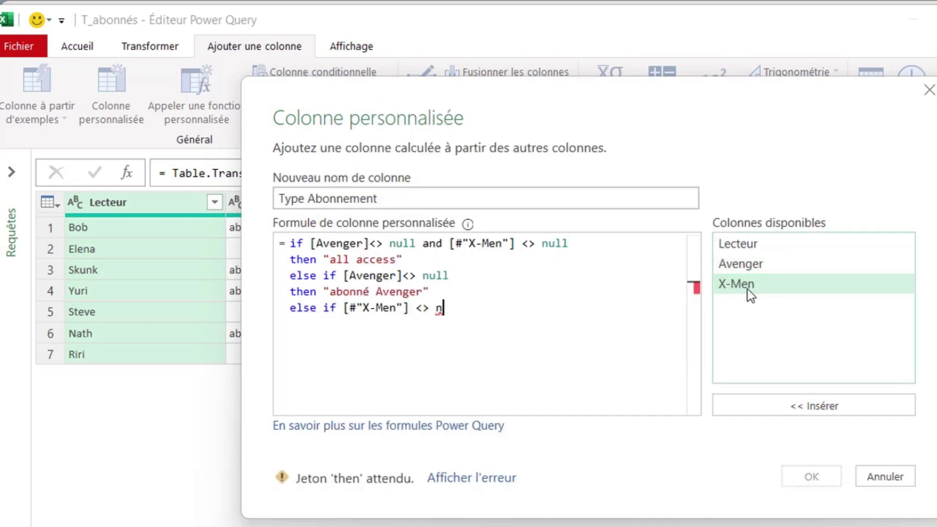
key("Return")
type("then \"abonné X-Men\"")
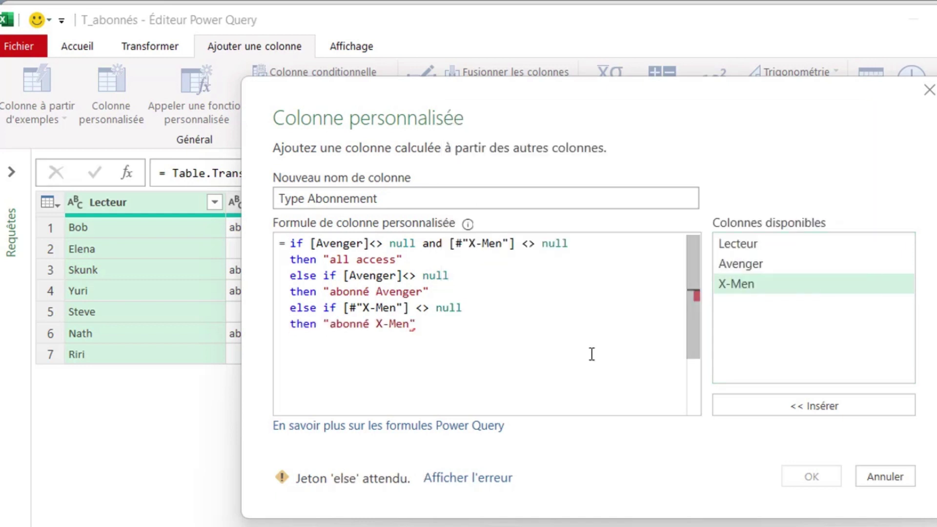
Finish the formula with the fallback else "pas abonné" and create the custom column
key("Return")
type("else ")
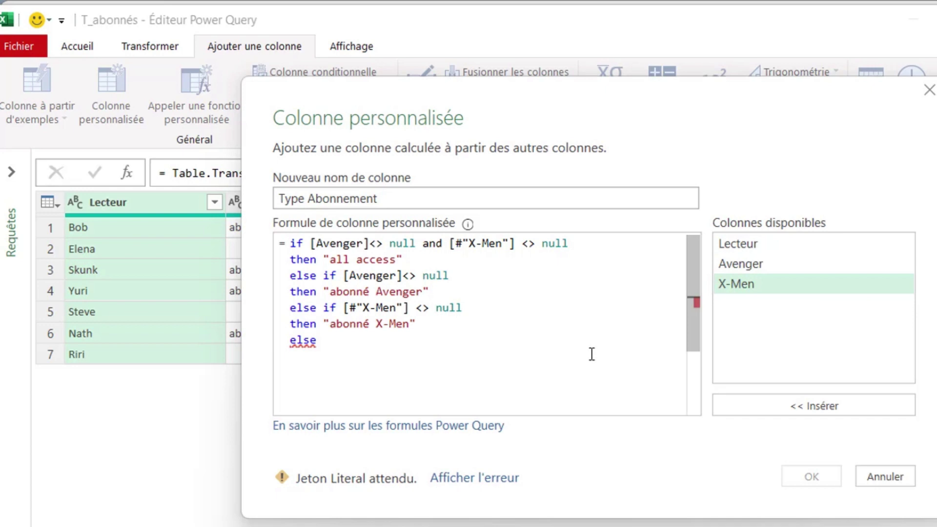
type("\"pas abonné")
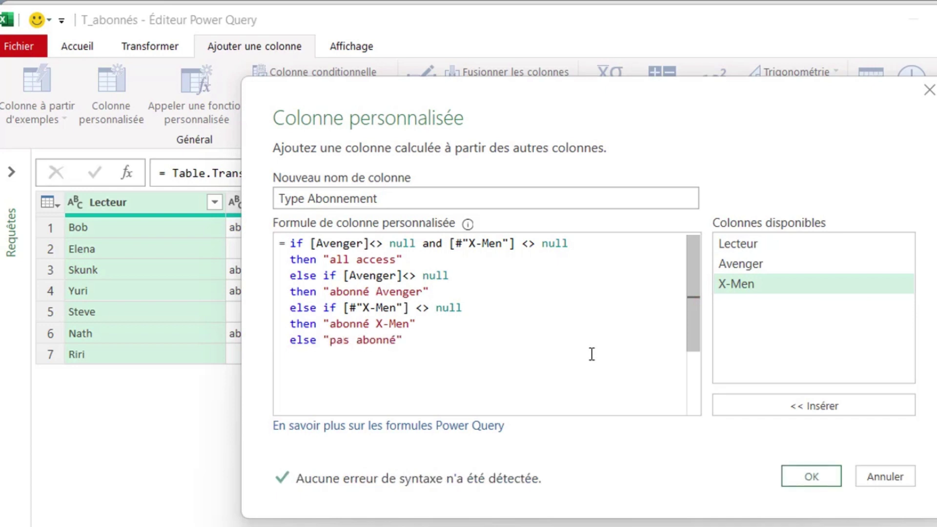
left_click(810, 477)
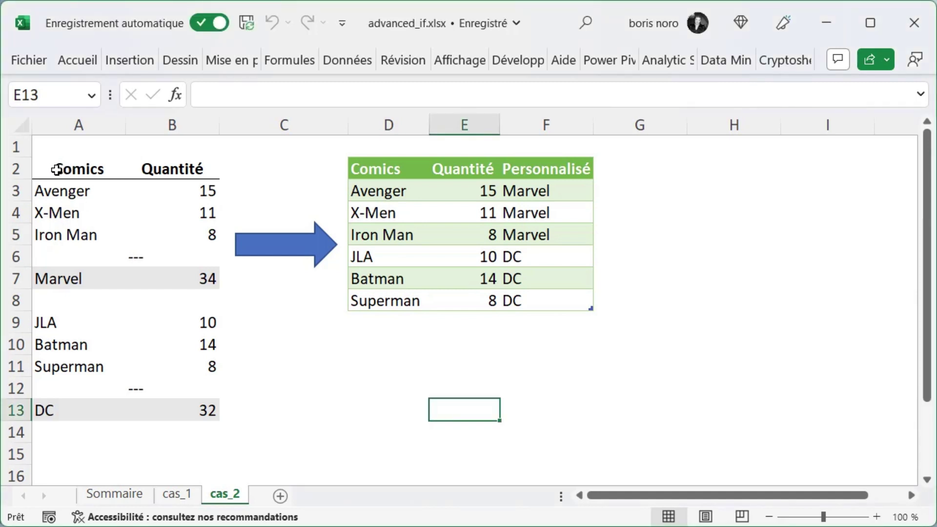
Turn the range A2:B13 on cas_2 into a table with headers and load it into the Power Query editor
left_click_drag(65, 169, 170, 410)
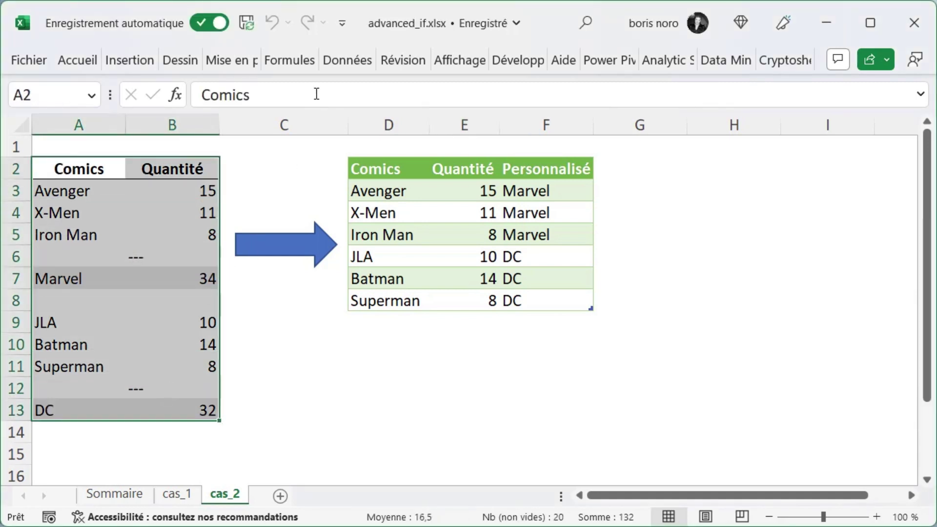
left_click(338, 68)
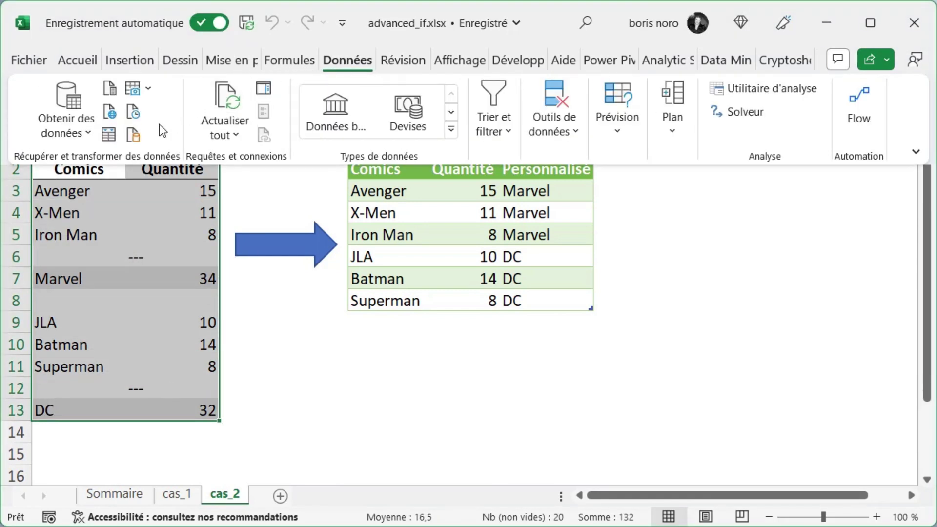
left_click(110, 135)
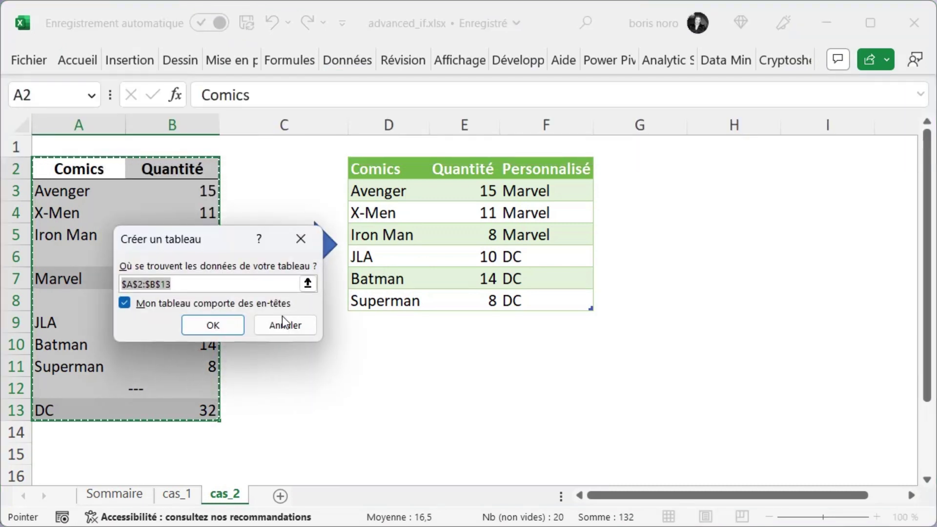
left_click(230, 329)
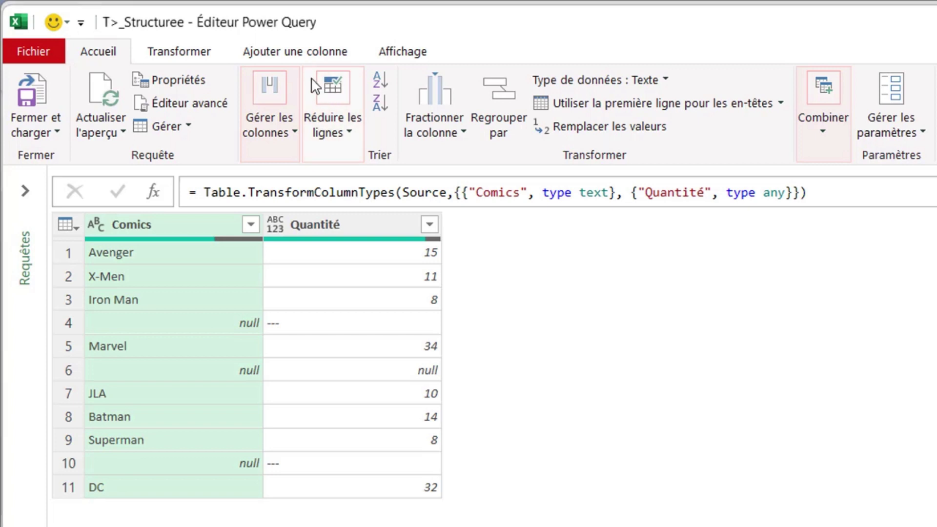
Add two index columns to the query, one starting from 1 and a second starting from 0
left_click(299, 51)
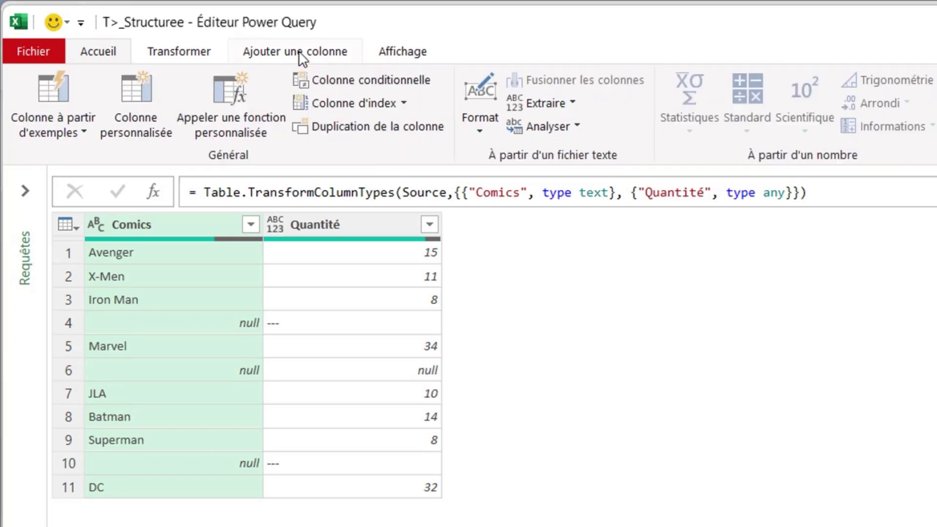
left_click(408, 103)
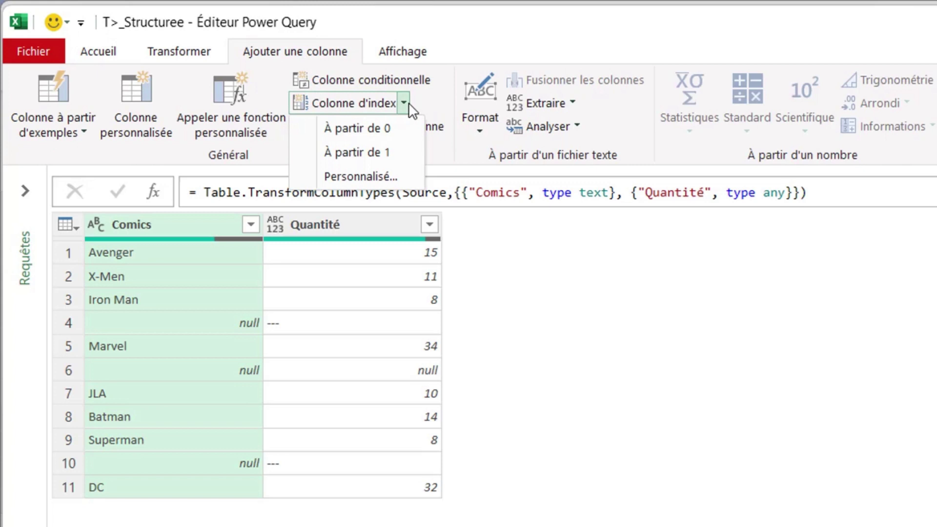
left_click(387, 154)
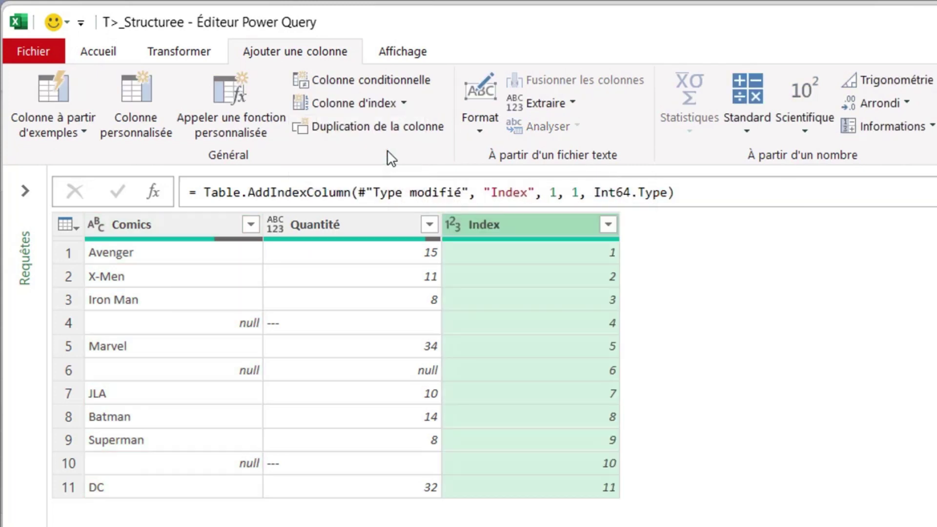
left_click(403, 104)
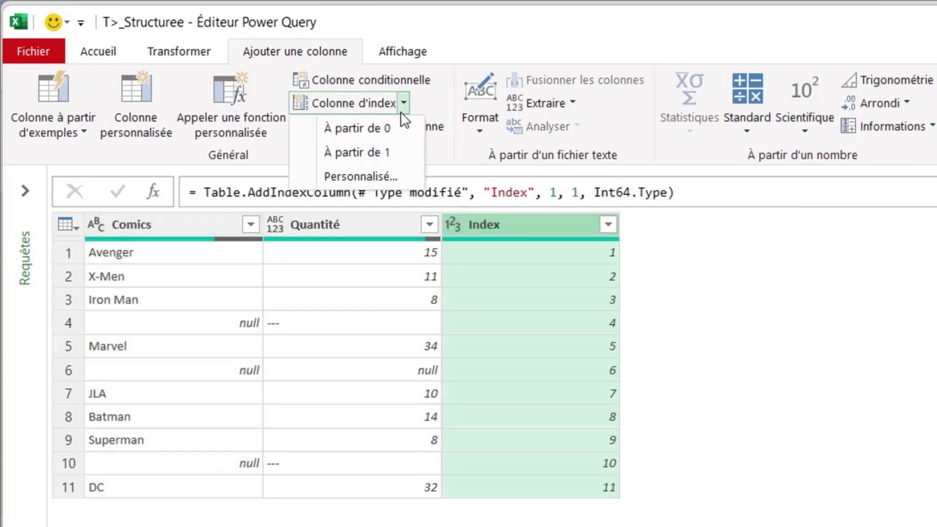
left_click(395, 123)
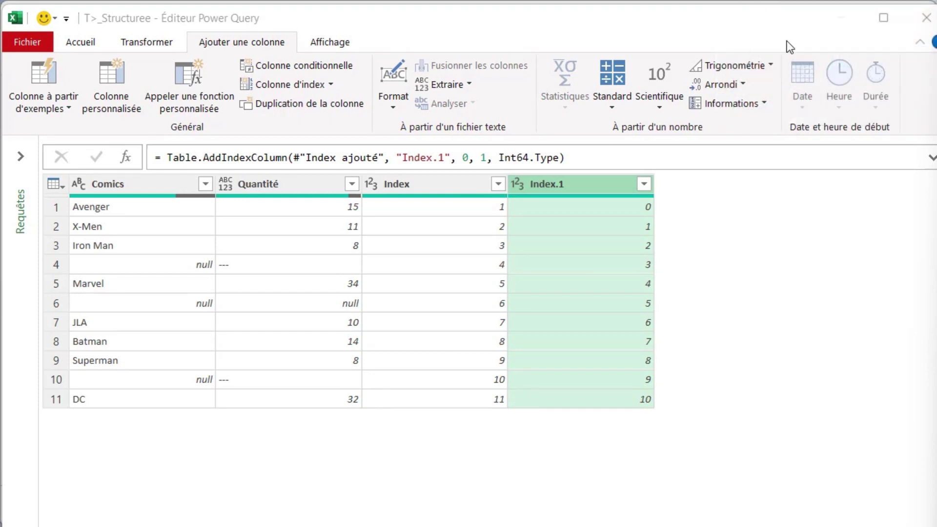
Start a query merge within the current query, choosing T>_Structuree (actuelle) as the second table
left_click(87, 45)
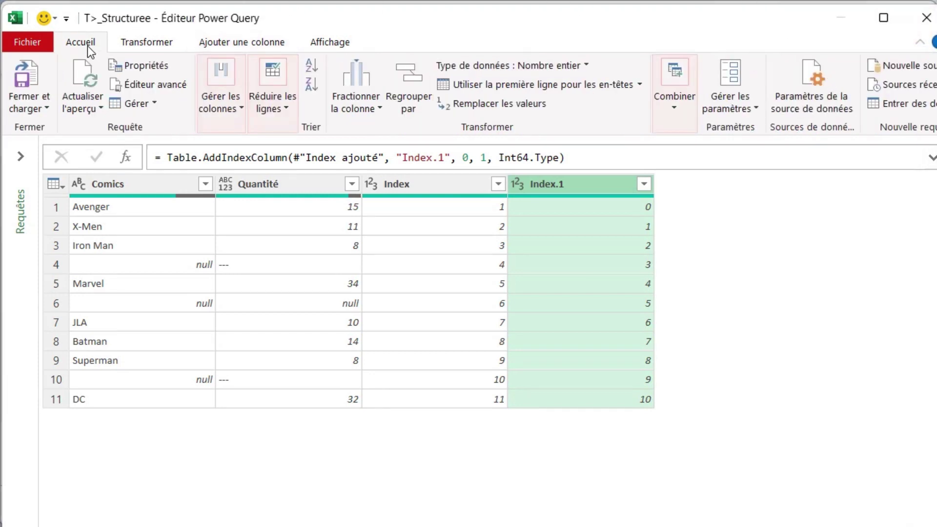
left_click(676, 113)
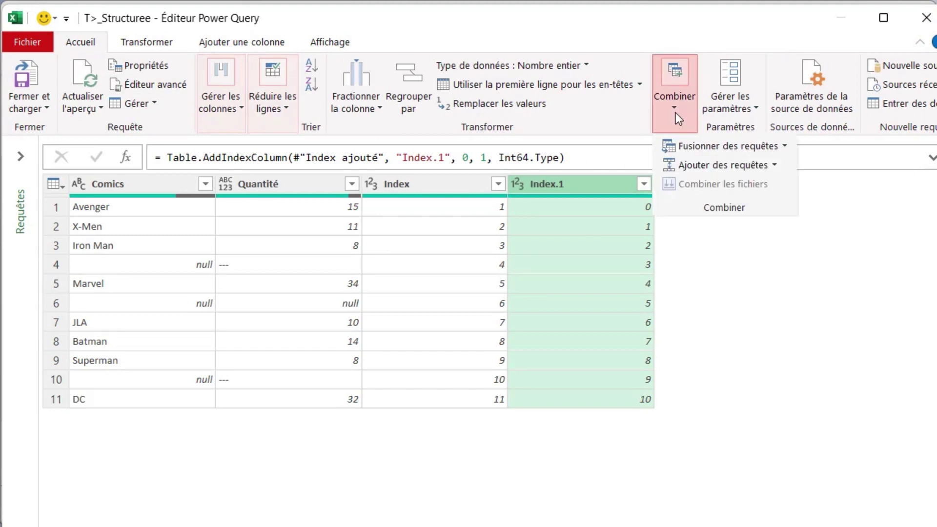
left_click(785, 145)
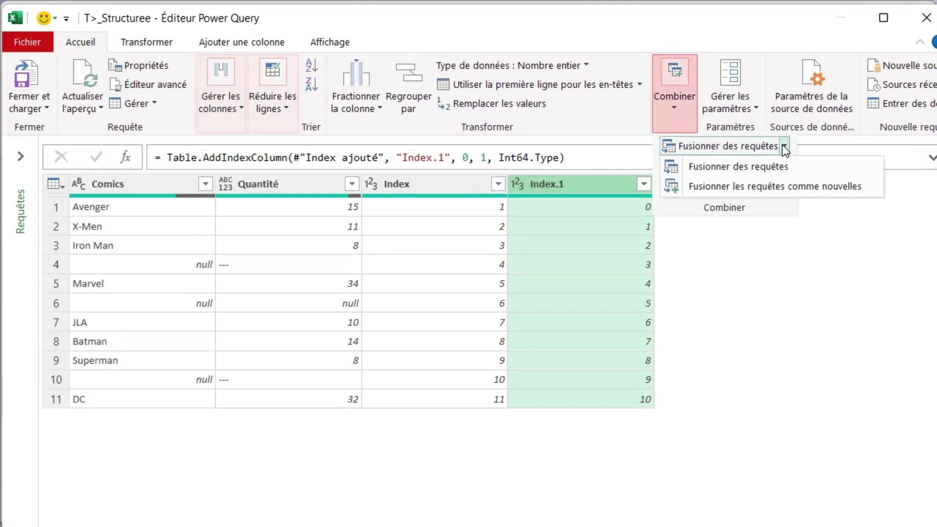
left_click(777, 168)
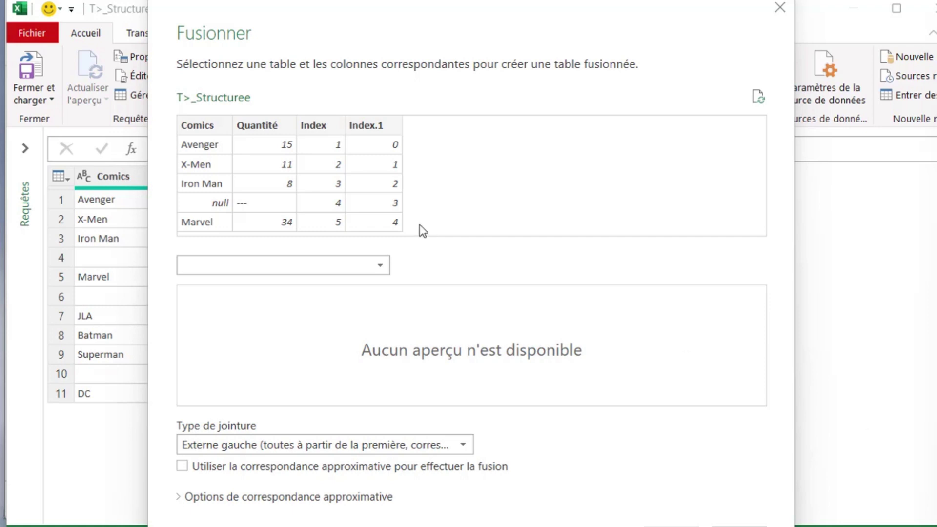
left_click(386, 265)
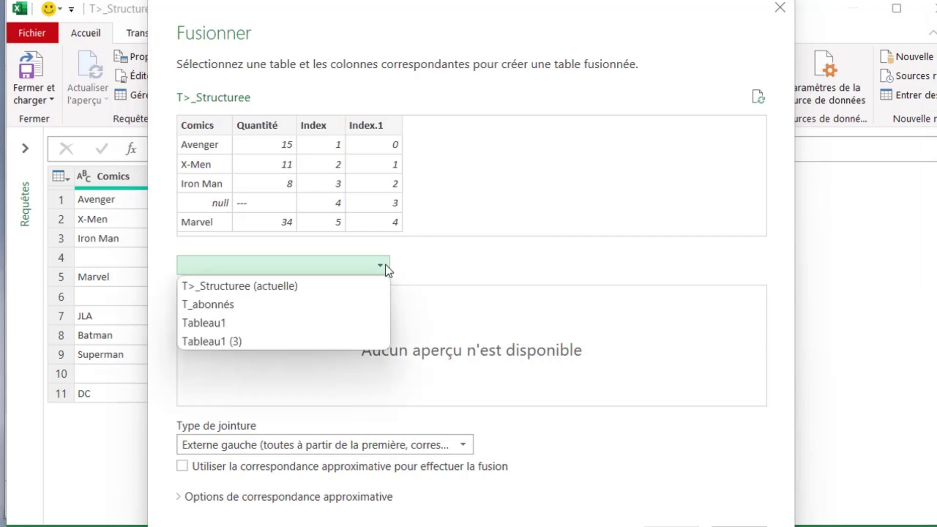
left_click(339, 287)
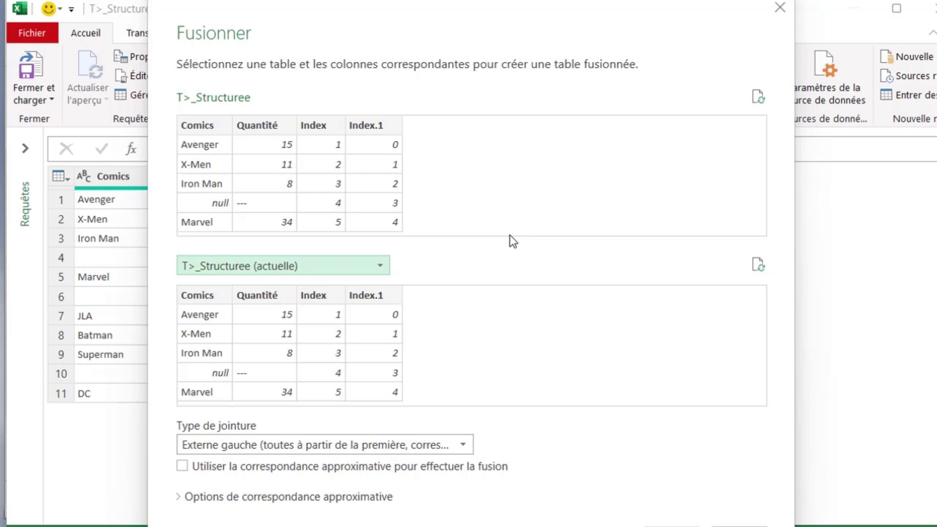
Match Index in the first table with Index.1 in the second and run the merge as a left outer join
left_click(314, 128)
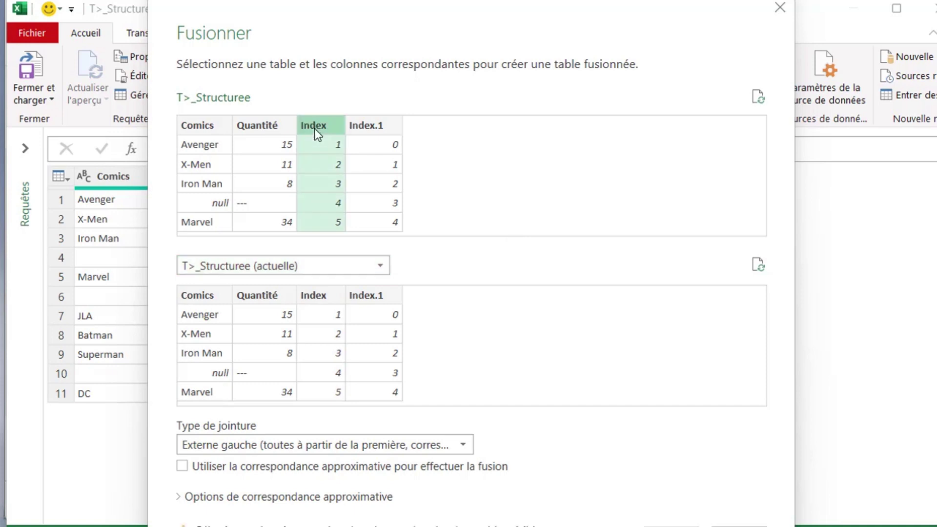
left_click(378, 295)
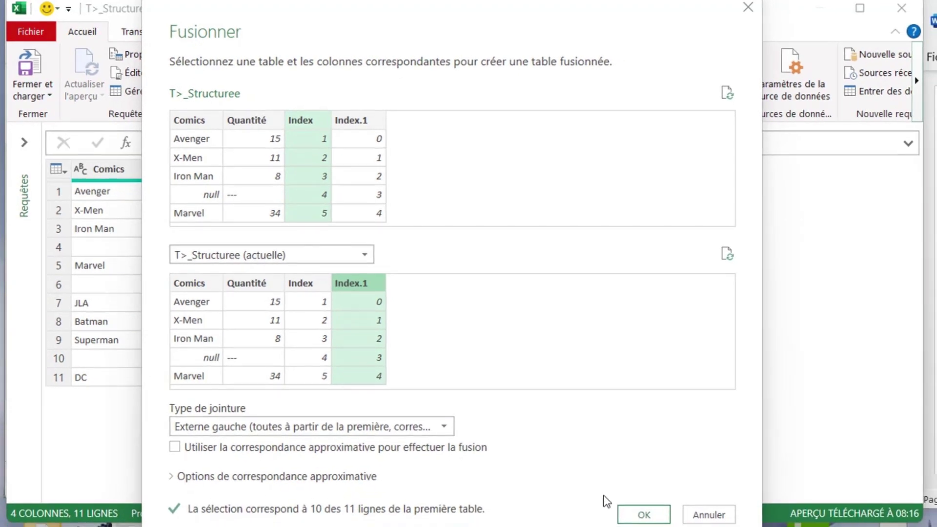
left_click(628, 517)
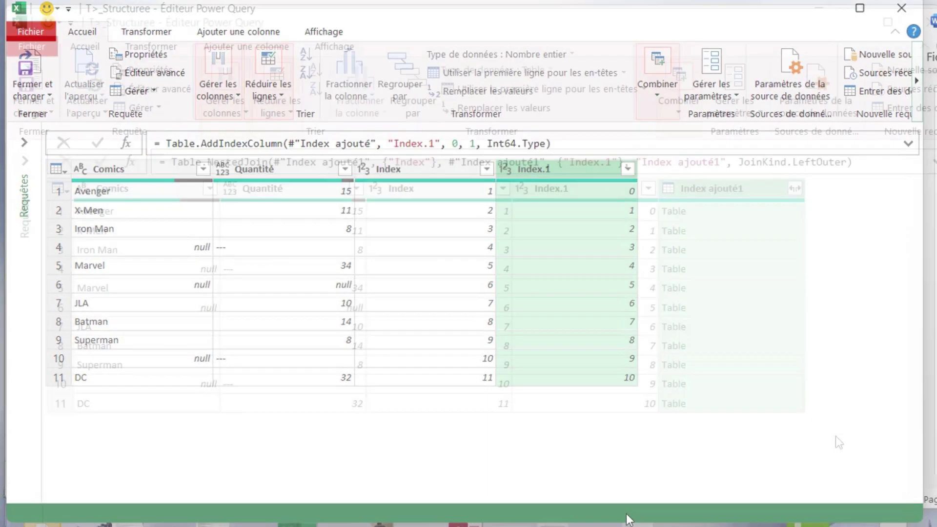
Expand all columns of the merged Index ajouté1 table, keeping the original column name as prefix, and look over the new columns
left_click(796, 188)
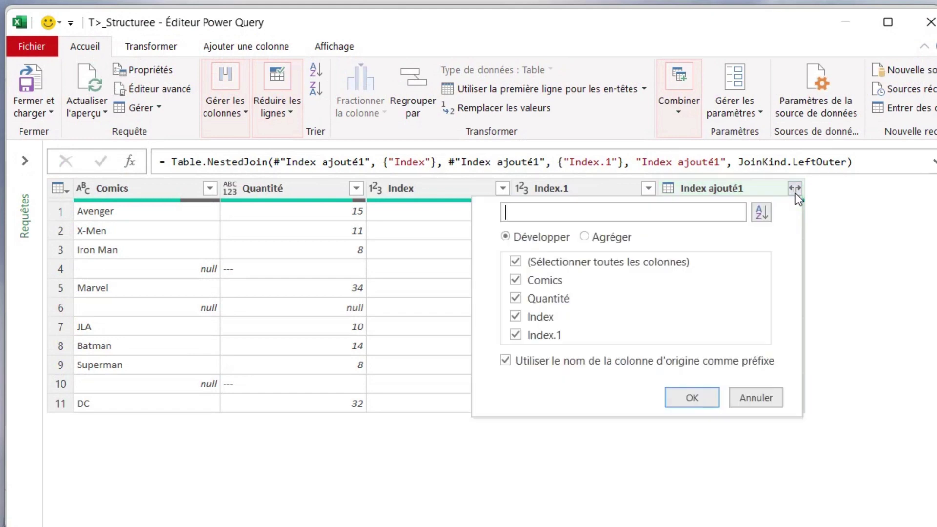
left_click(691, 397)
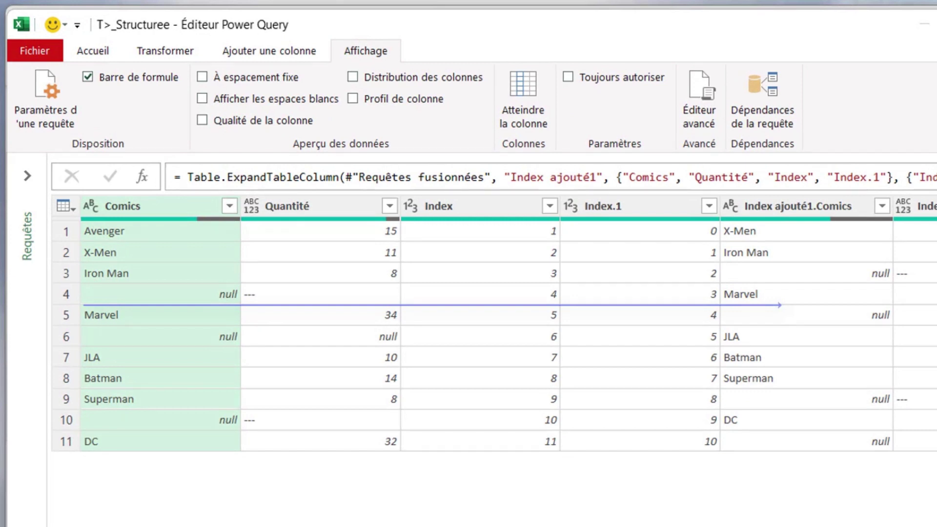
scroll(508, 322, "right", 2)
scroll(507, 322, "right", 3)
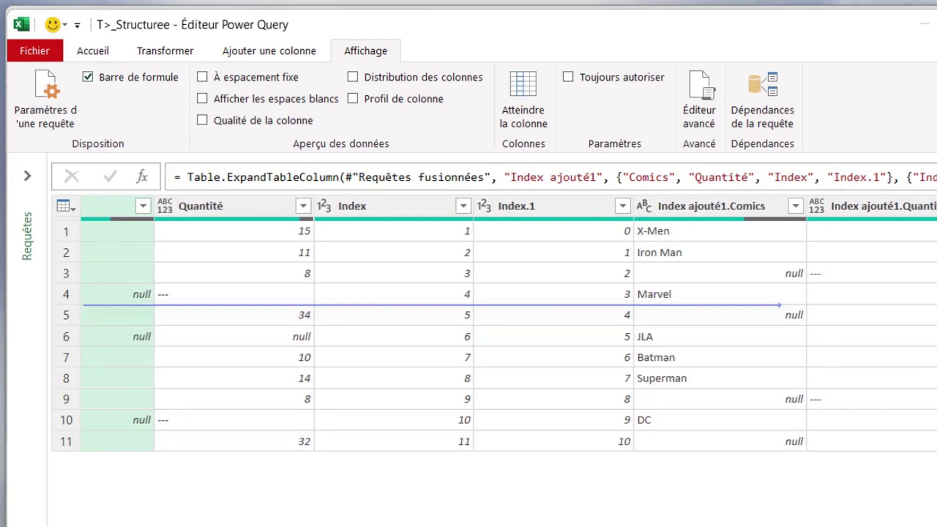
scroll(508, 322, "left", 3)
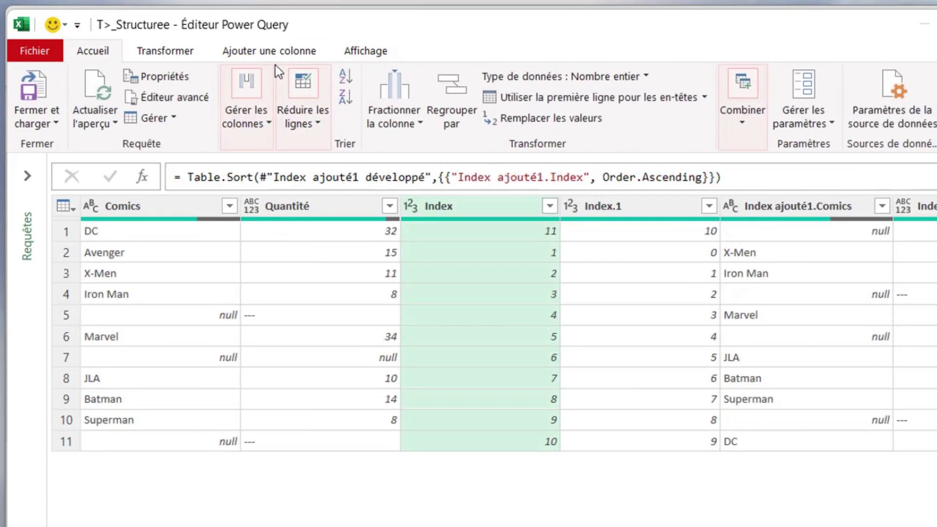
Start a new conditional column and name it Maison_edition
left_click(272, 51)
left_click(293, 77)
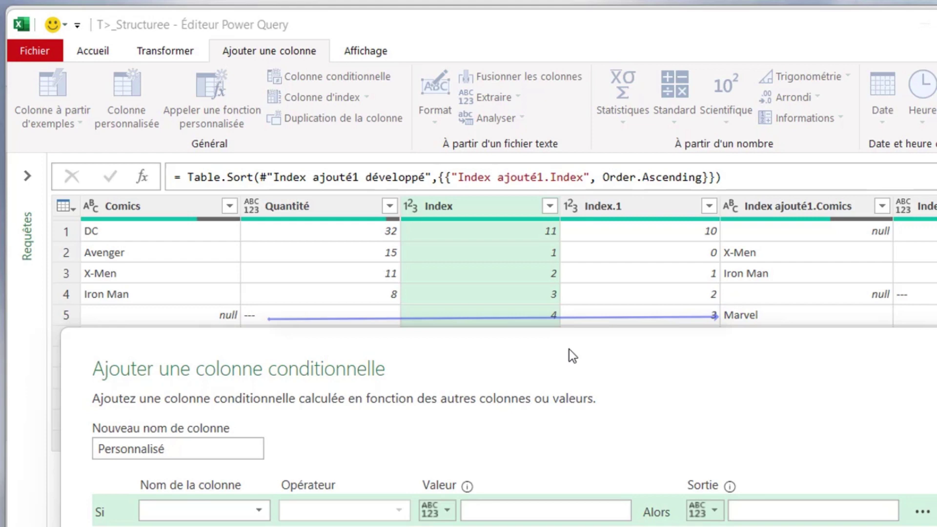
triple_click(287, 263)
type("Maison_edition")
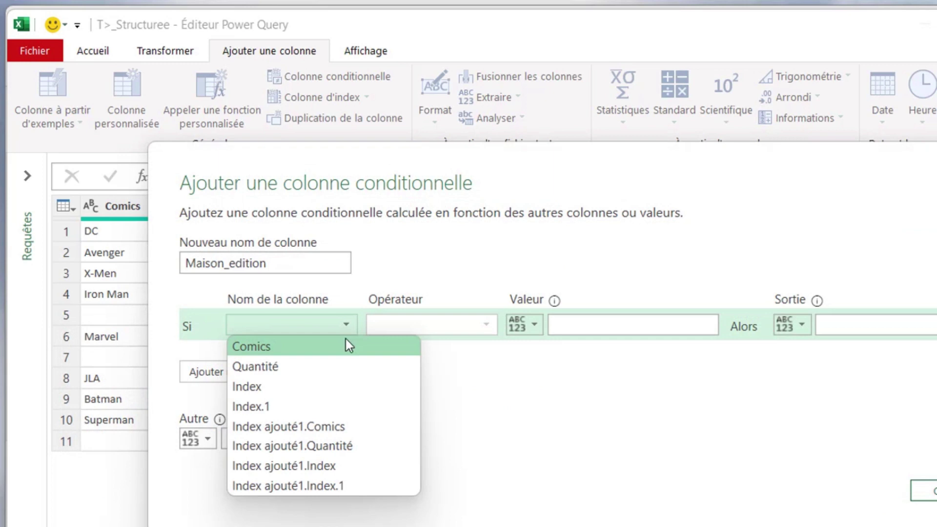
Create the conditional column with the rule: if Quantité equals "---", output the value of the Index ajouté1.Comics column
left_click(336, 364)
left_click(567, 325)
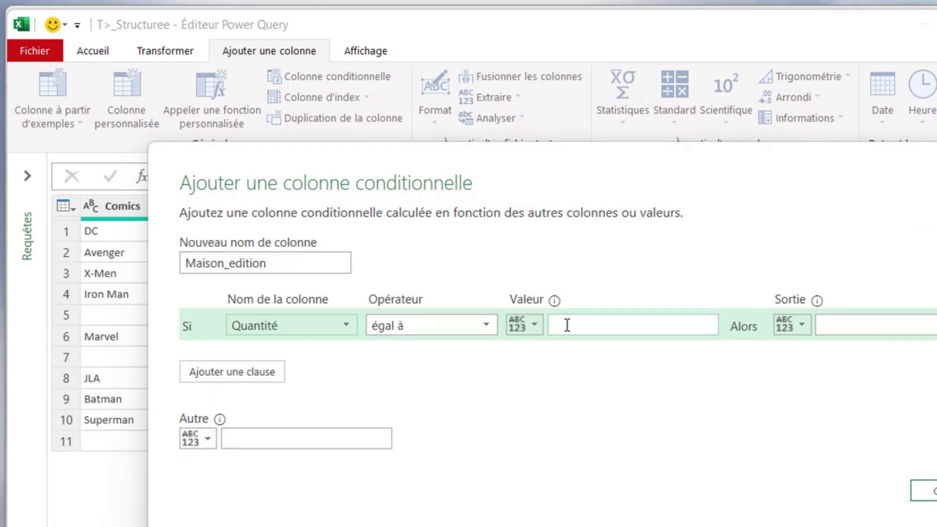
type("---")
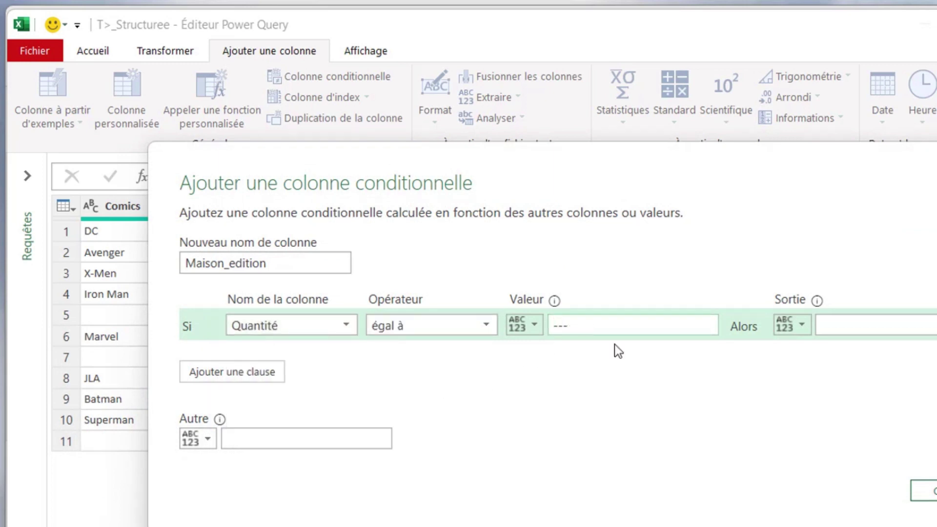
left_click(802, 325)
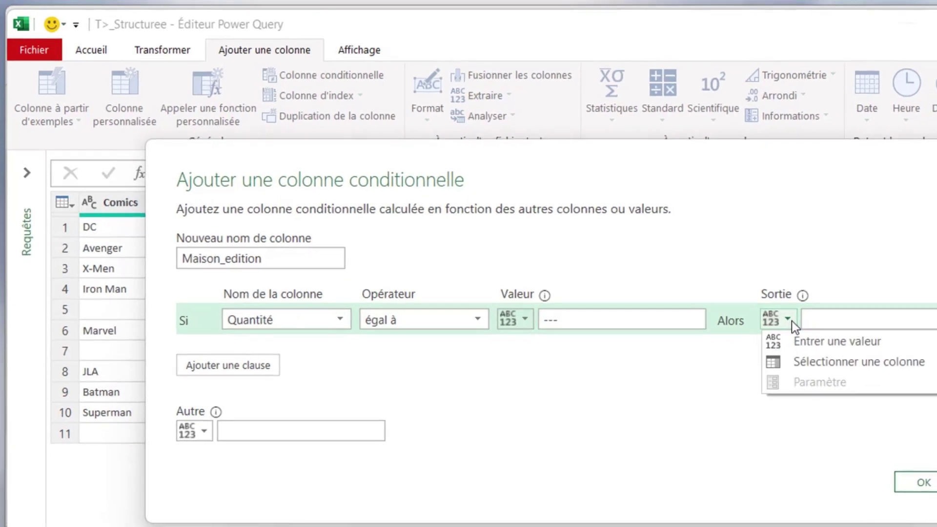
left_click(805, 367)
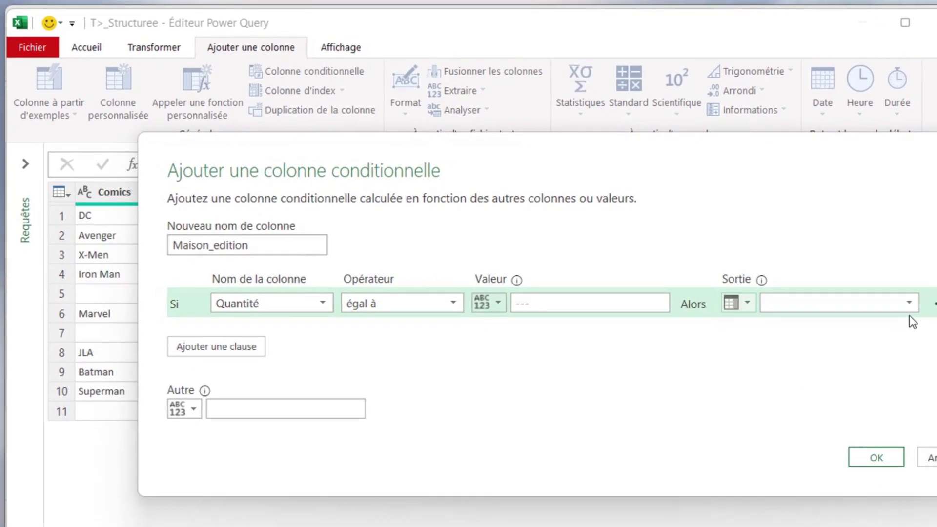
left_click(909, 303)
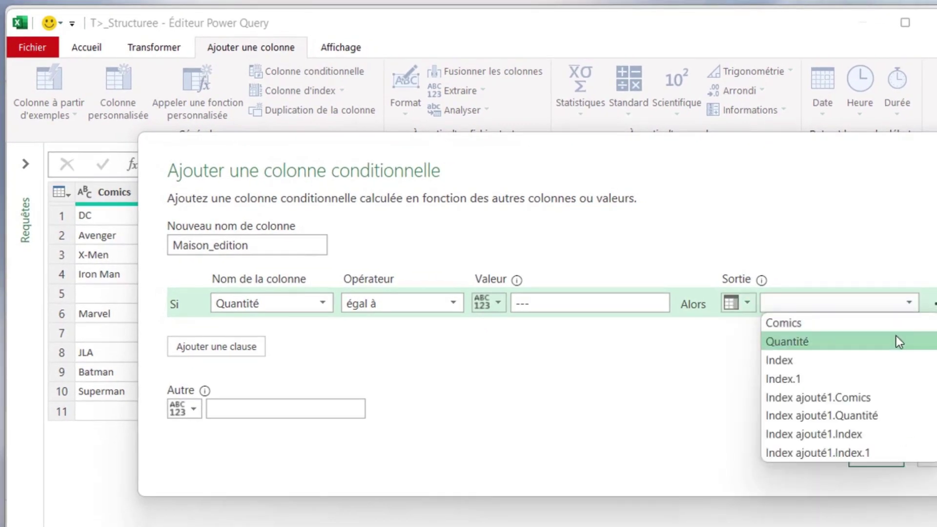
left_click(880, 398)
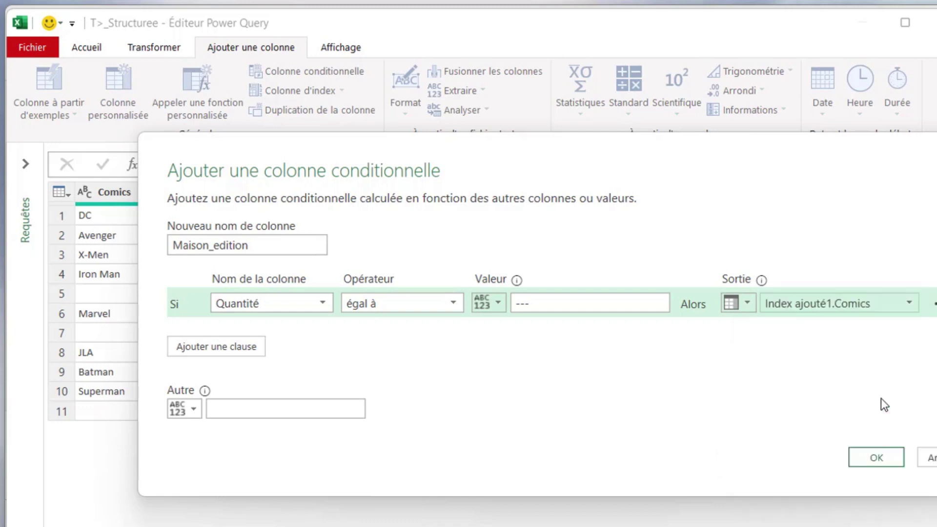
left_click(854, 459)
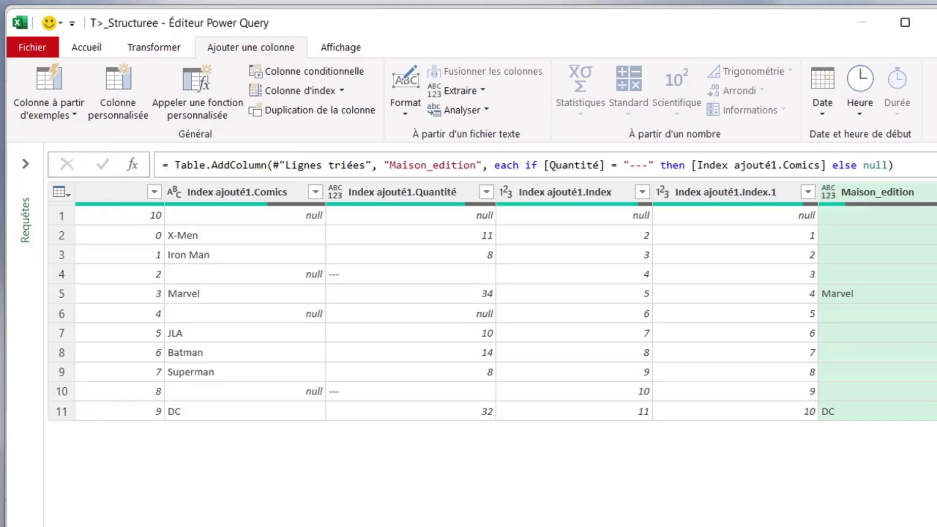
Fill the empty cells of the Maison_edition column upward
scroll(493, 302, "left", 5)
left_click(143, 48)
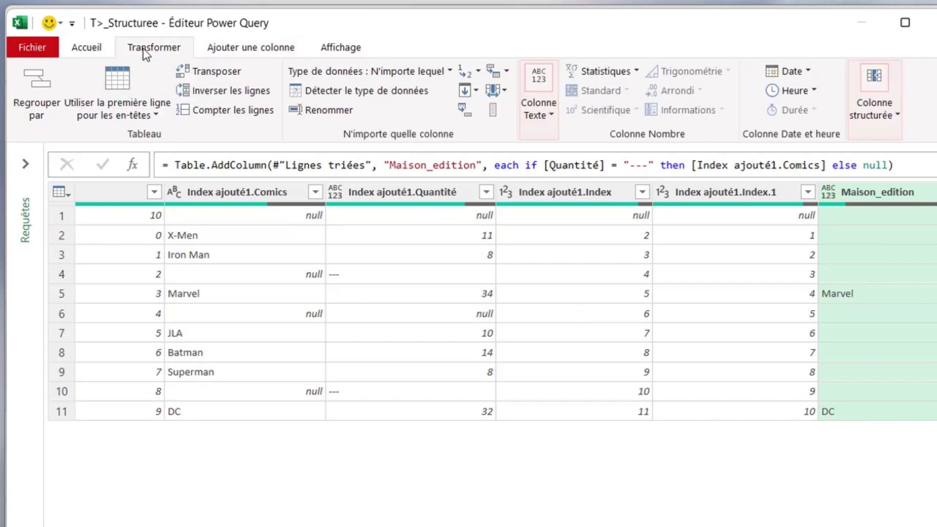
left_click(476, 91)
left_click(494, 133)
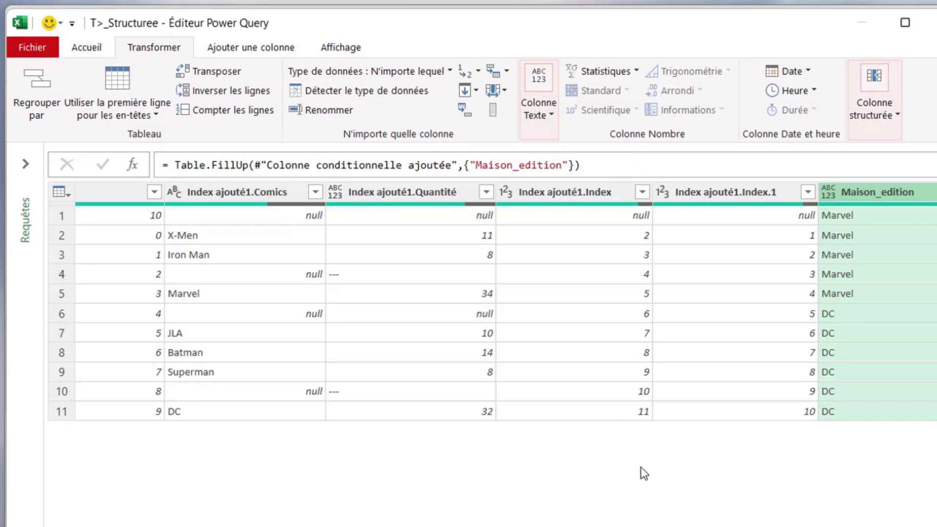
Remove the Index and Index.1 columns and all four Index ajouté1 columns, keeping only Comics, Quantité and Maison_edition
left_click(724, 196)
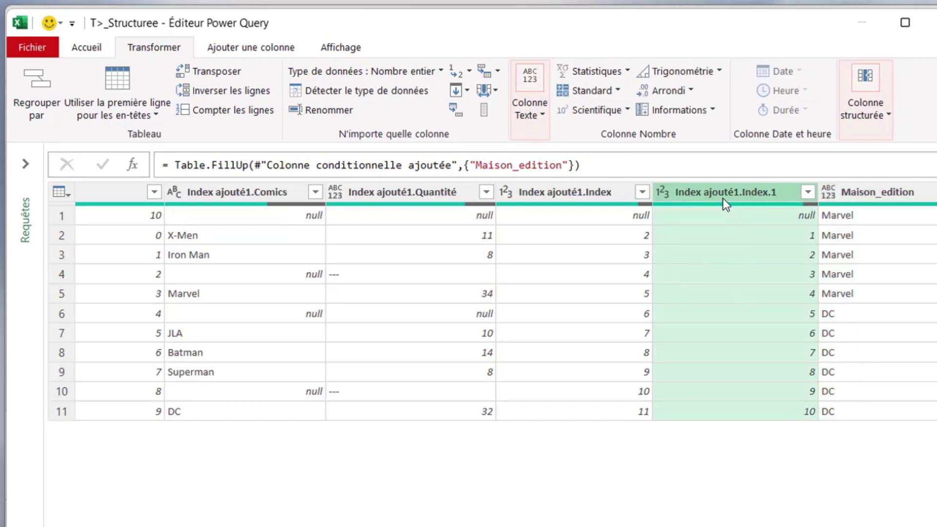
left_click(599, 193, "ctrl")
left_click(447, 191, "ctrl")
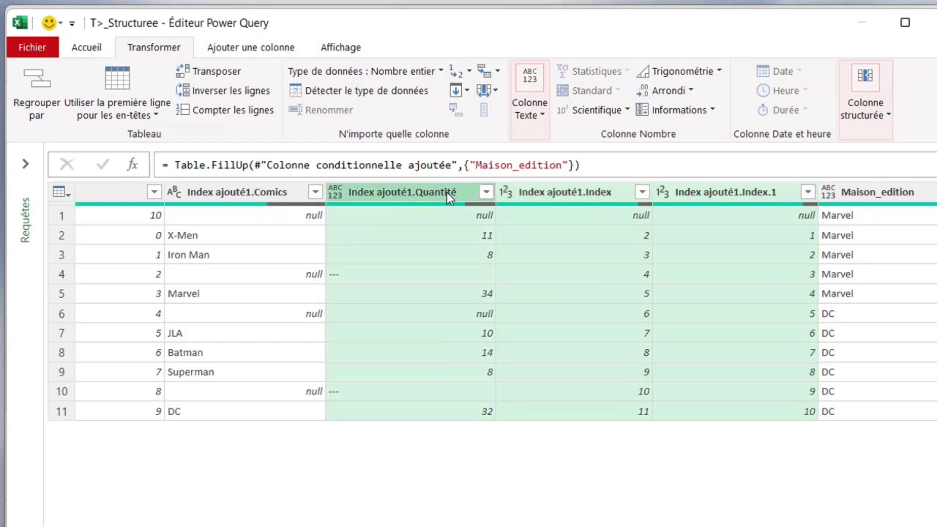
left_click(299, 197, "ctrl")
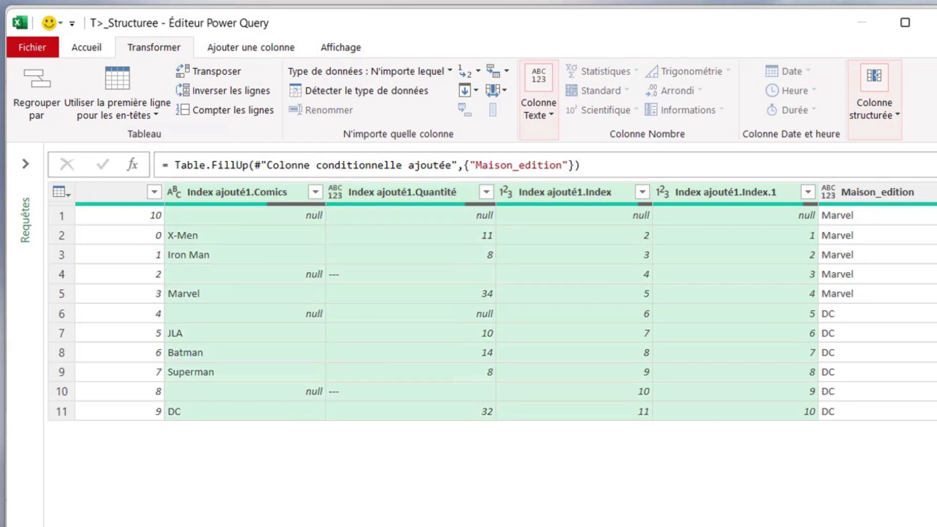
scroll(439, 192, "left", 5)
left_click(438, 191, "ctrl")
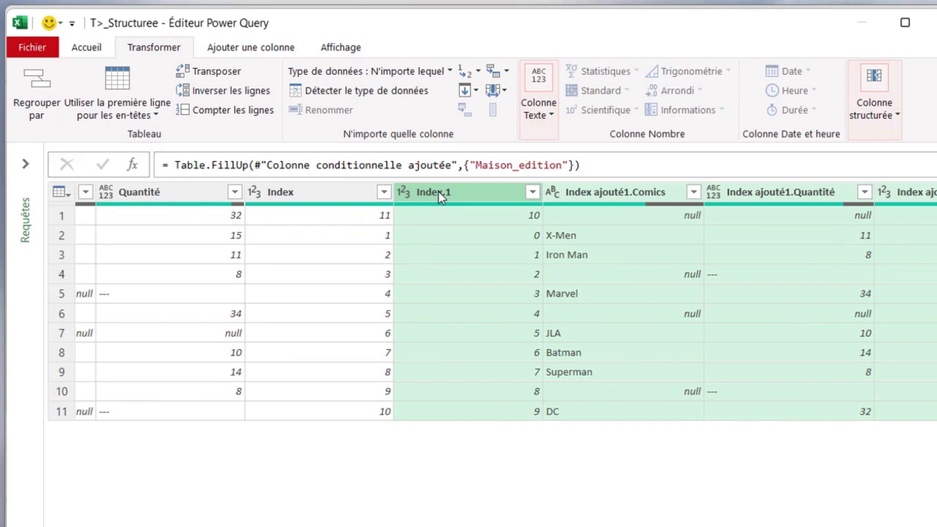
left_click(335, 194, "ctrl")
right_click(335, 194)
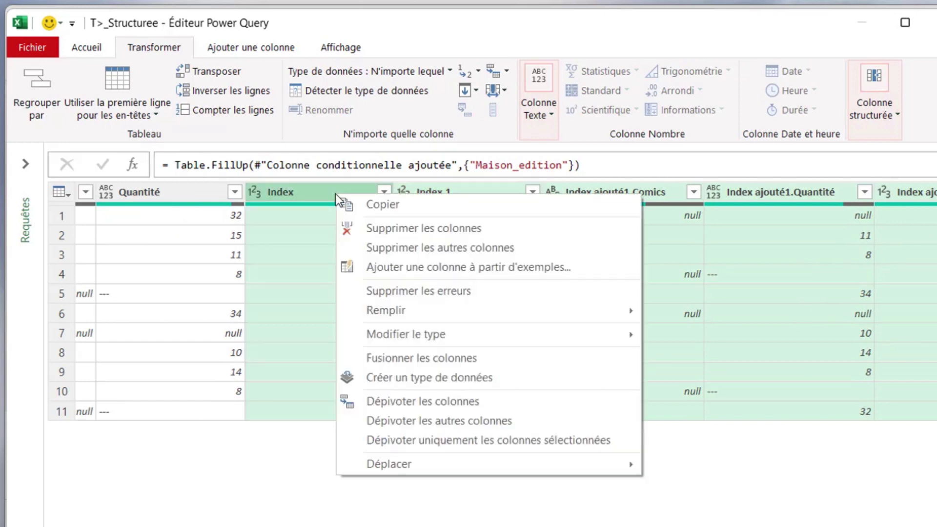
left_click(351, 230)
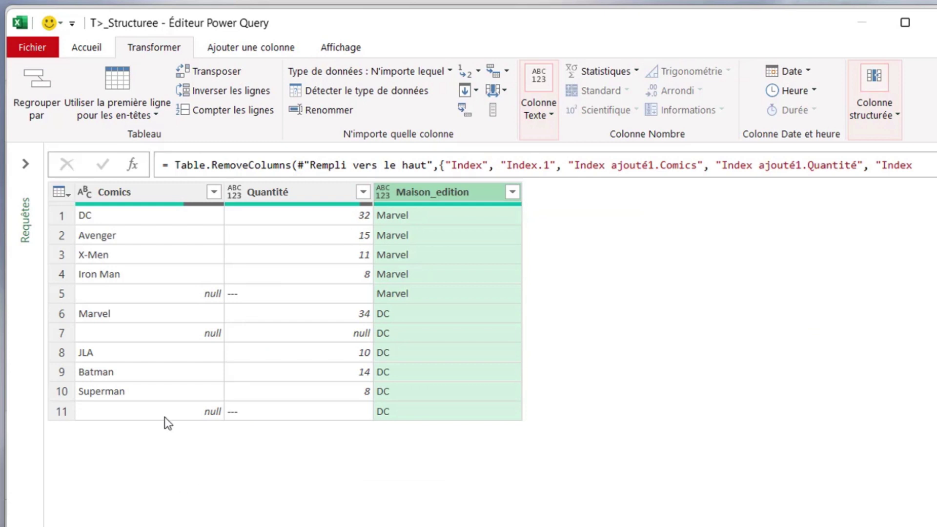
Filter the Comics column to exclude the null, Marvel and DC values
left_click(213, 193)
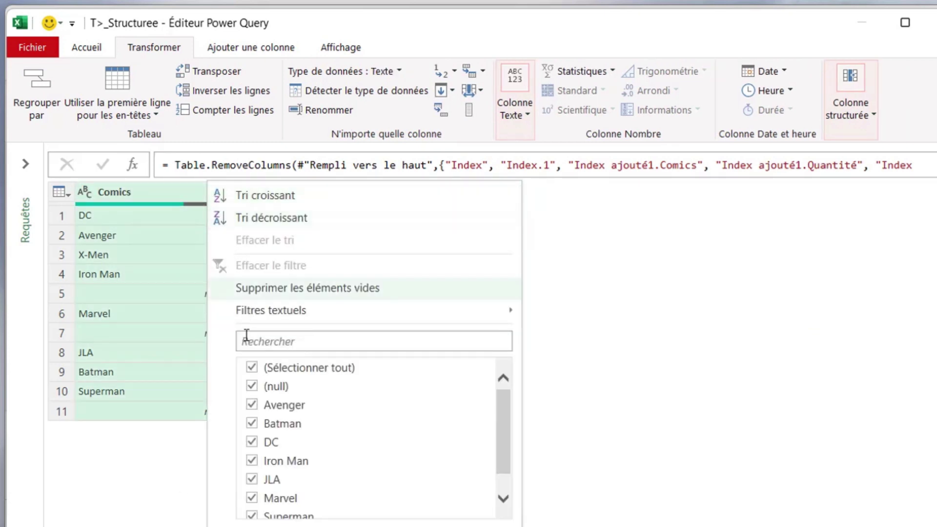
left_click(251, 387)
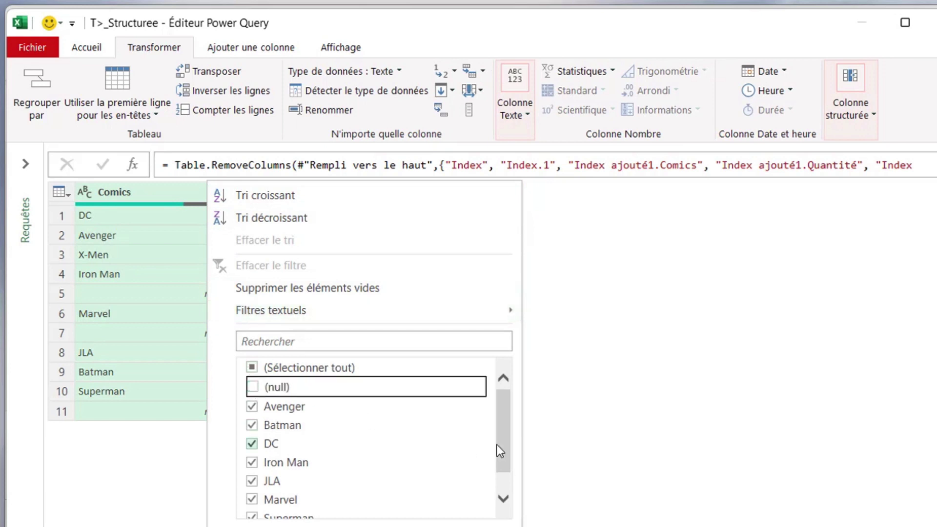
left_click_drag(505, 449, 500, 476)
left_click(252, 474)
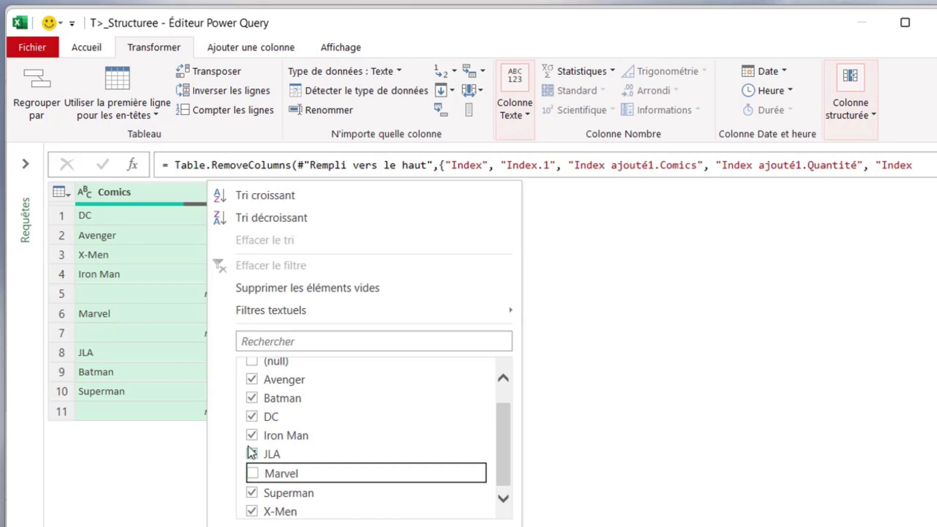
left_click(251, 417)
left_click(421, 526)
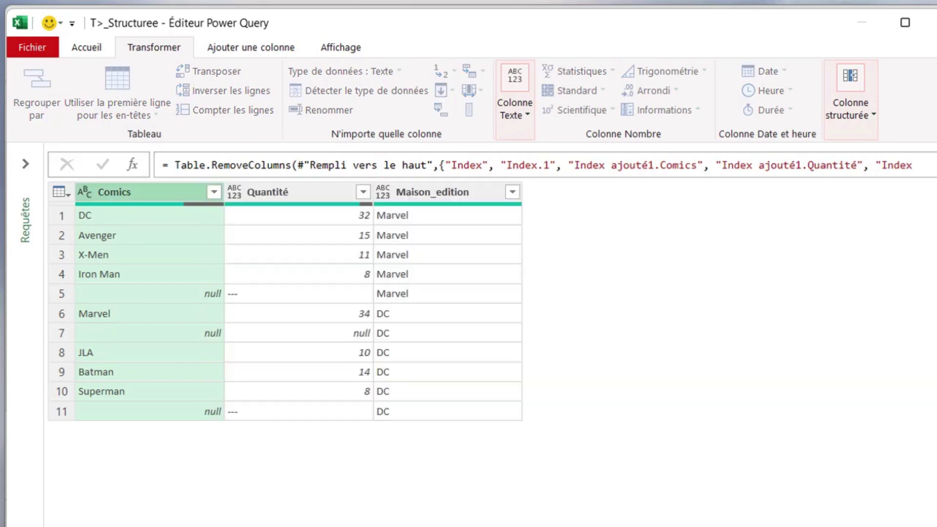